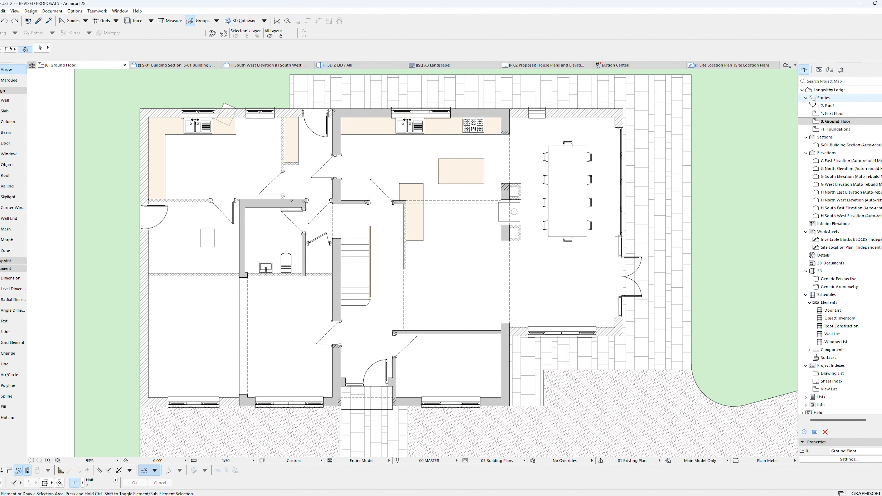
# - Open the saved 0. Ground Floor view of the revised proposals and switch to the Existing project
pyautogui.click(819, 71)
pyautogui.doubleClick(829, 129)
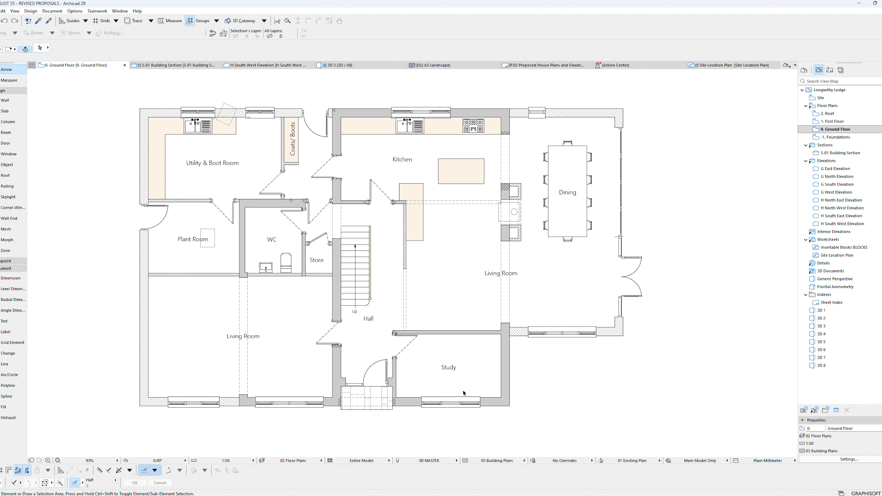
pyautogui.click(578, 495)
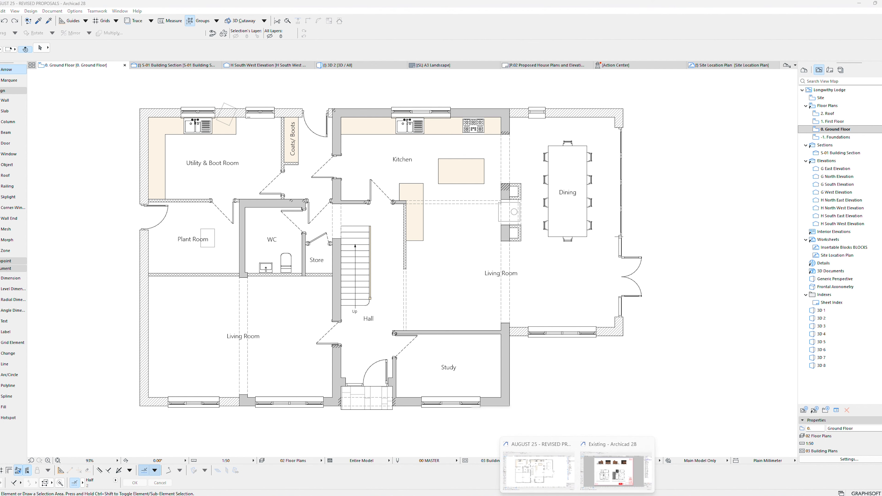
pyautogui.click(606, 471)
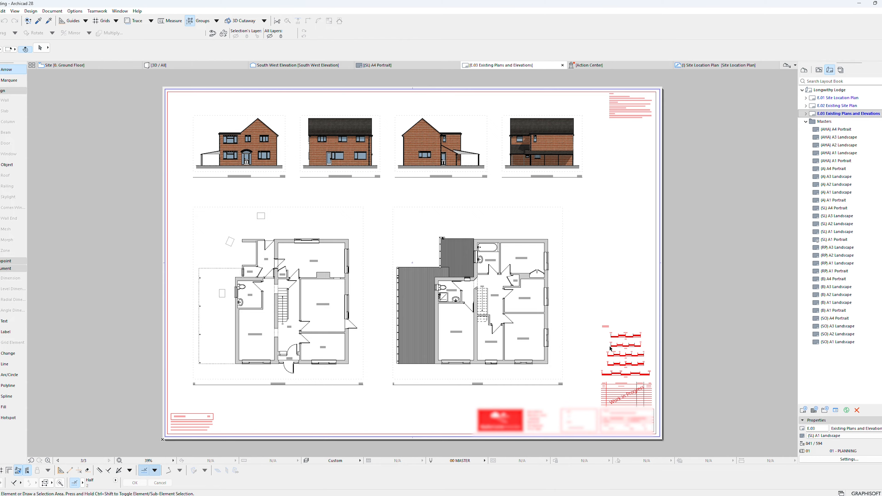
# - Inspect the existing house's walls, windows and roof in the 3D view
pyautogui.doubleClick(500, 290)
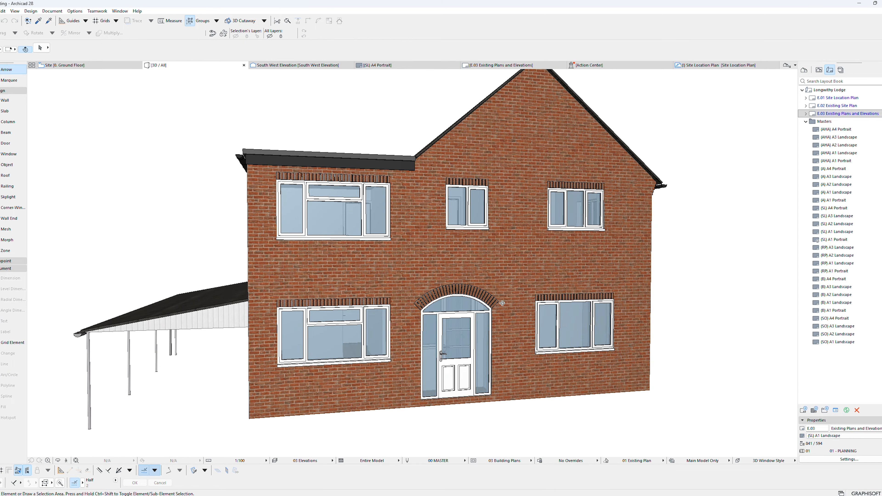
pyautogui.keyDown('shift'); pyautogui.moveTo(502, 303); pyautogui.dragTo(338, 348, button='middle'); pyautogui.keyUp('shift')
pyautogui.keyDown('shift'); pyautogui.moveTo(342, 295); pyautogui.dragTo(601, 212, button='middle'); pyautogui.keyUp('shift')
pyautogui.scroll(3, 321, 321)
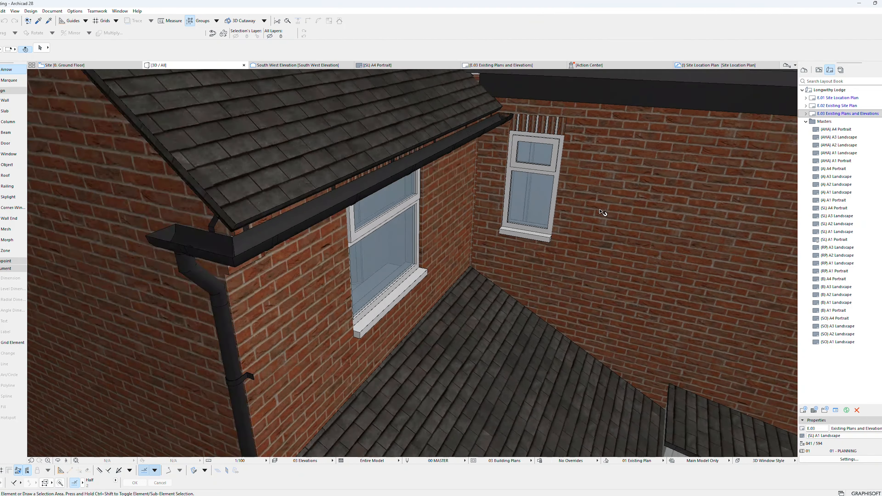
pyautogui.scroll(-6, 581, 221)
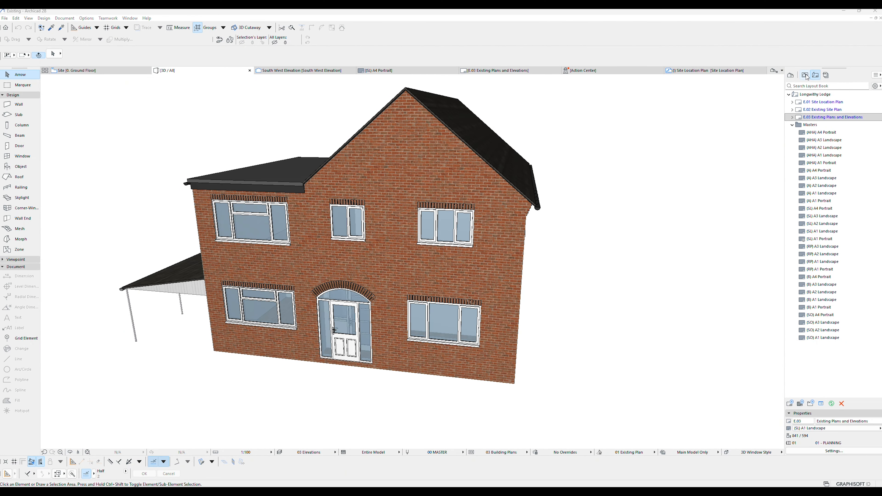
# - Open the saved 0. Ground Floor plan view of the existing house
pyautogui.click(805, 75)
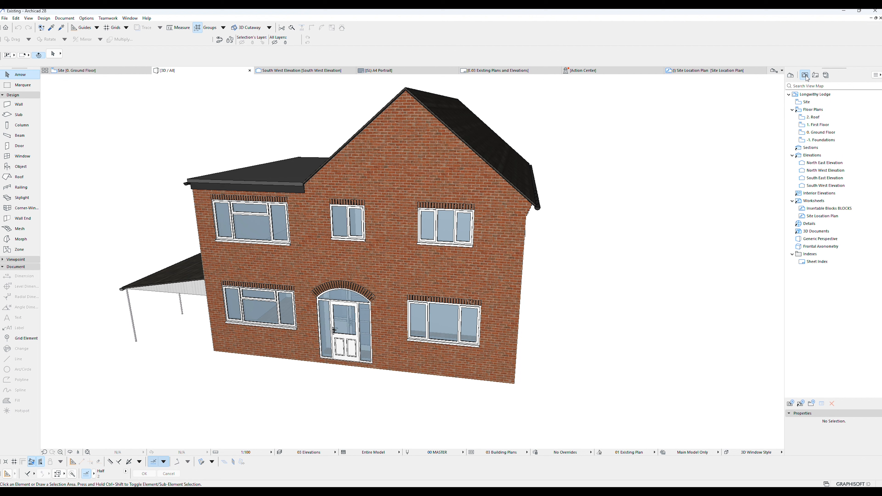
pyautogui.click(820, 134)
pyautogui.doubleClick(821, 134)
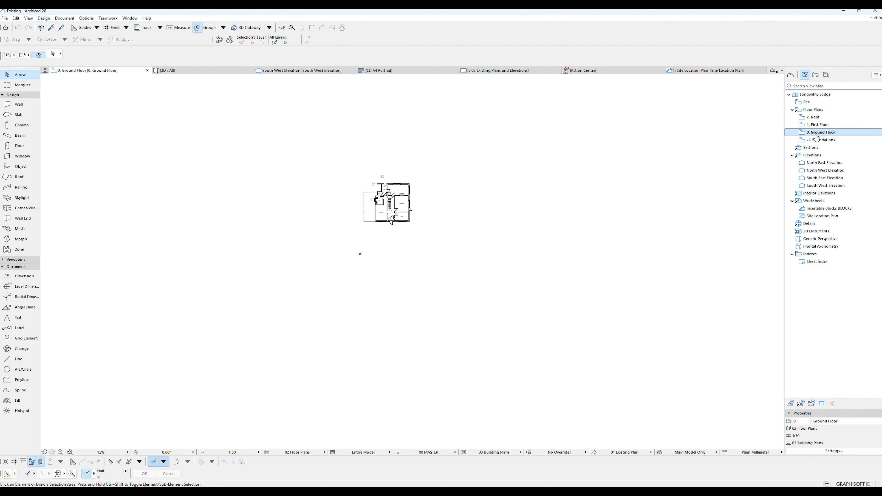
pyautogui.scroll(5, 408, 193)
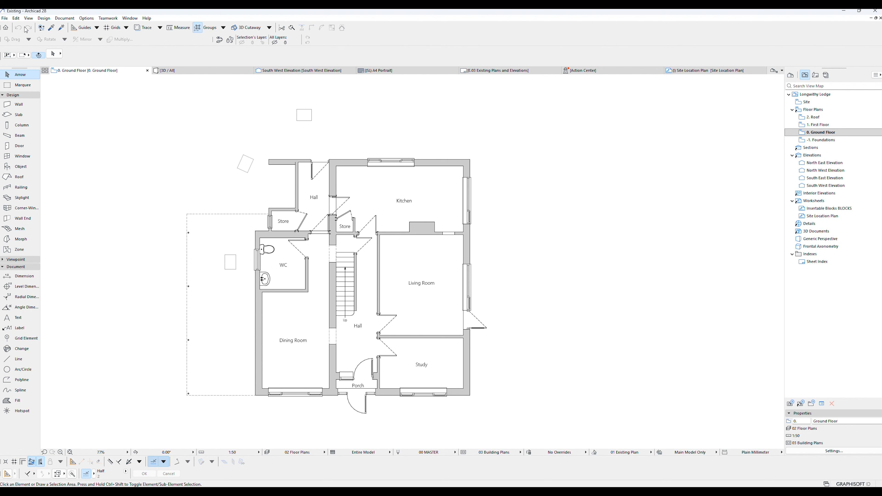
# - Select the entire existing ground floor plan, including its room names and surrounding symbols, and copy it
pyautogui.moveTo(519, 96); pyautogui.dragTo(153, 426)
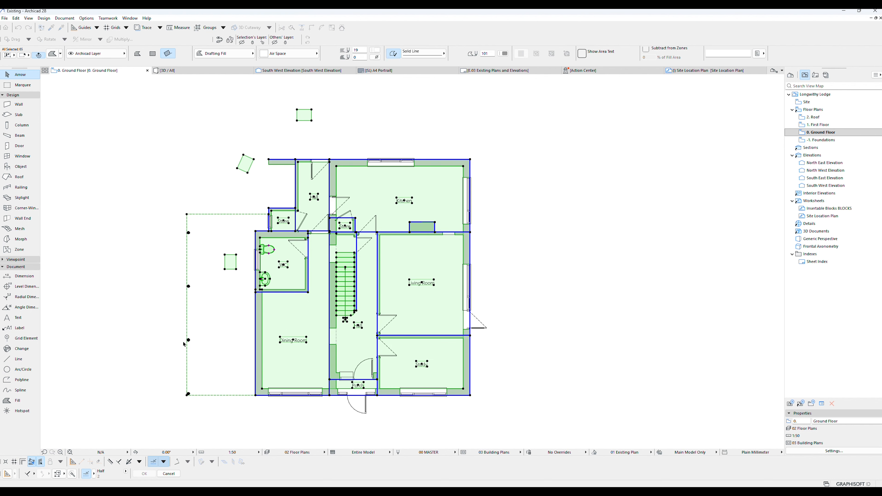
pyautogui.click(16, 18)
pyautogui.click(28, 66)
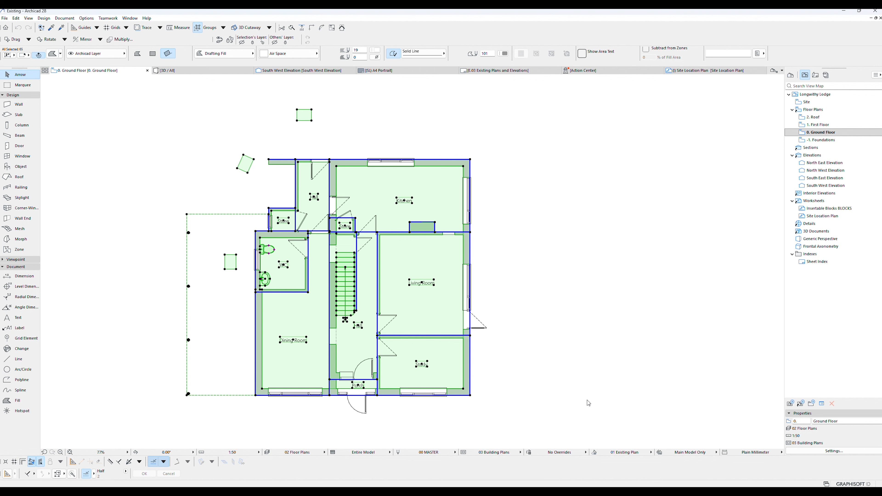
# - Switch back to the August 25 revised proposals project and create an independent worksheet with reference ID SD, named Existing Overlay Plans
pyautogui.moveTo(572, 486)
pyautogui.click(534, 460)
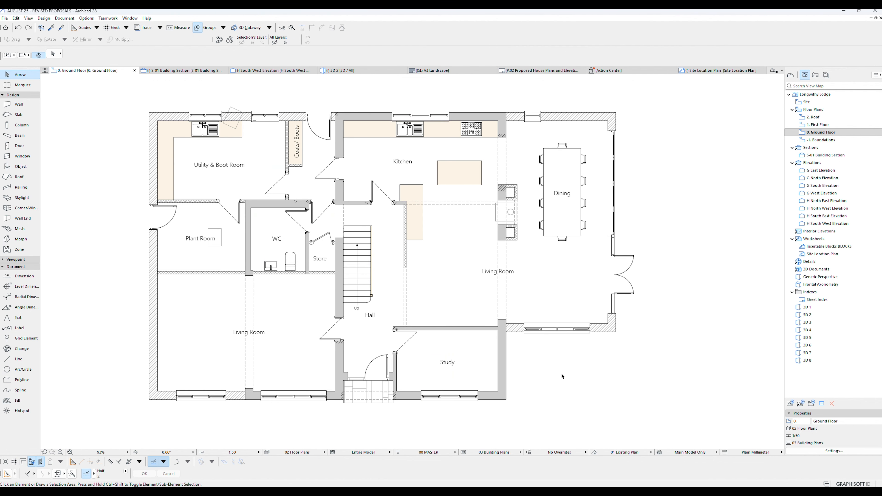
pyautogui.click(791, 76)
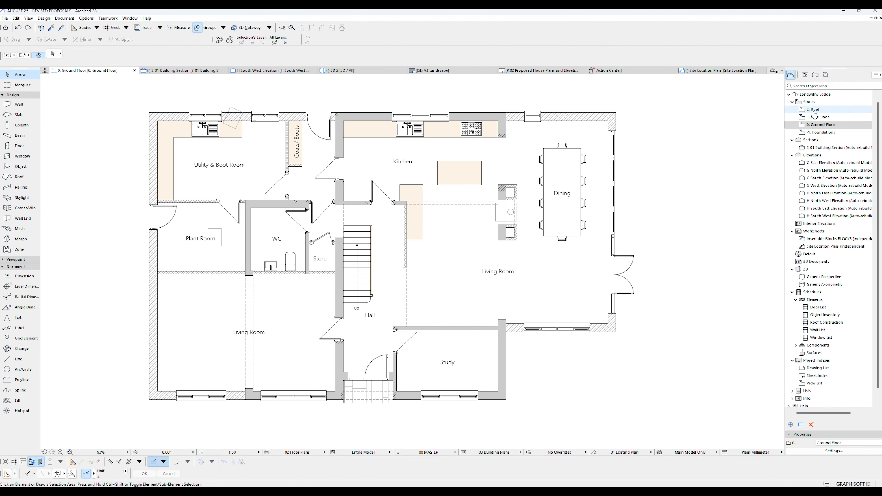
pyautogui.rightClick(813, 232)
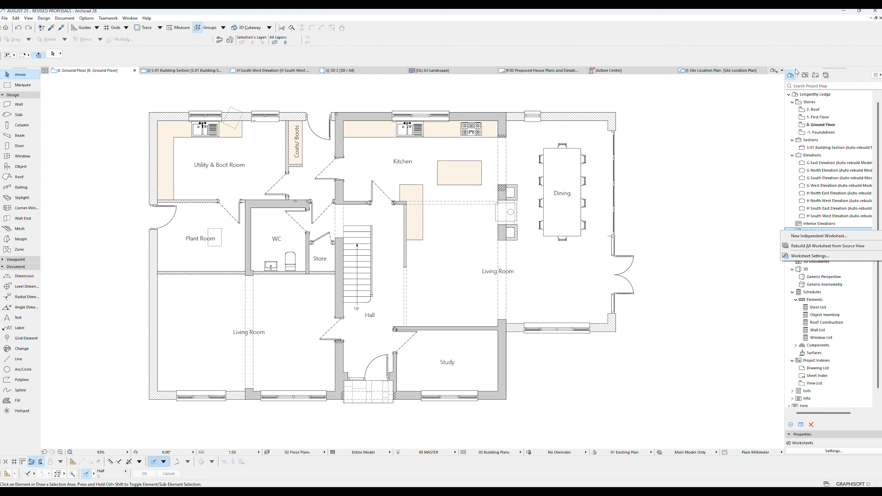
pyautogui.click(802, 237)
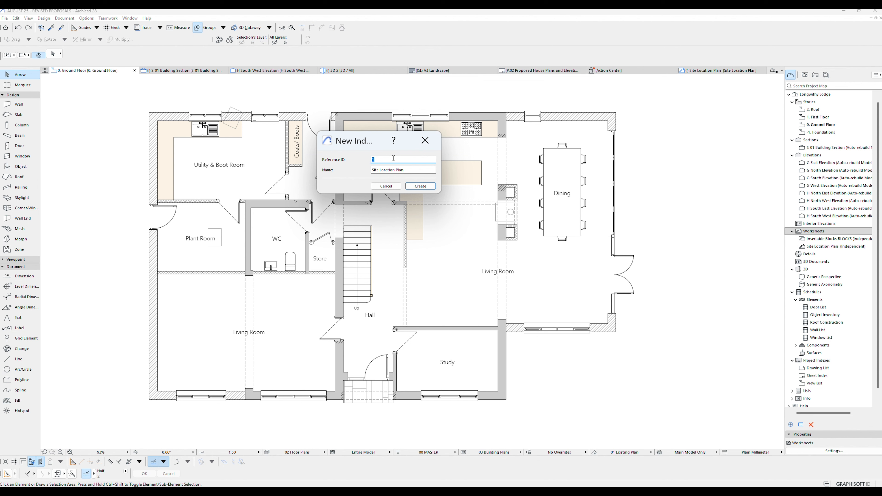
pyautogui.write('SD')
pyautogui.press('Tab')
pyautogui.write('Existing Overlay')
pyautogui.click(423, 188)
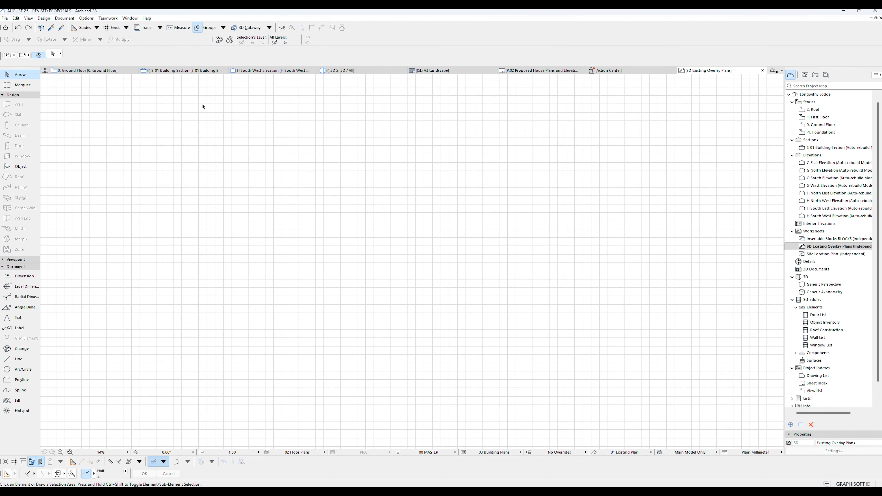
# - Paste the copied ground floor plan into the worksheet at the centre of the current view, keeping the current zoom
pyautogui.click(16, 18)
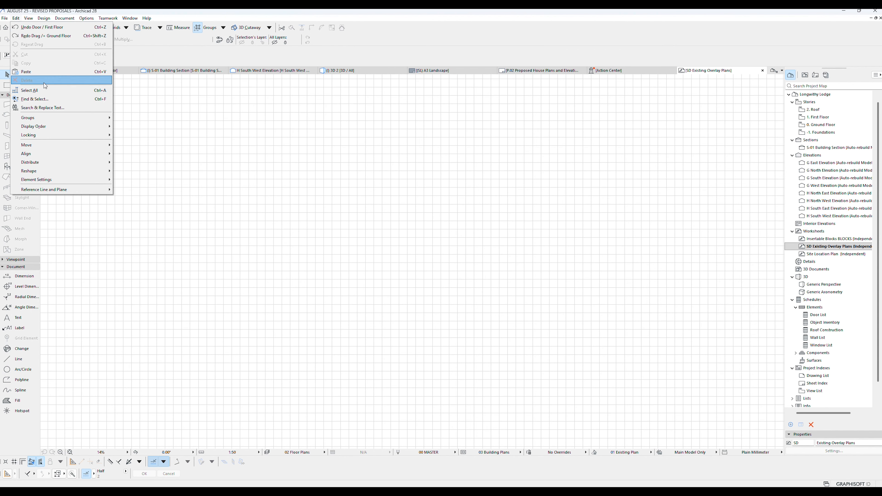
pyautogui.click(48, 73)
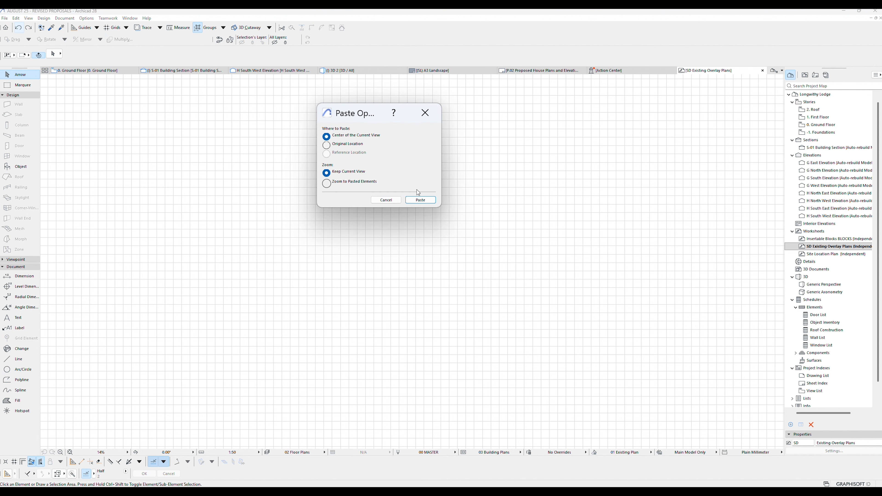
pyautogui.click(420, 201)
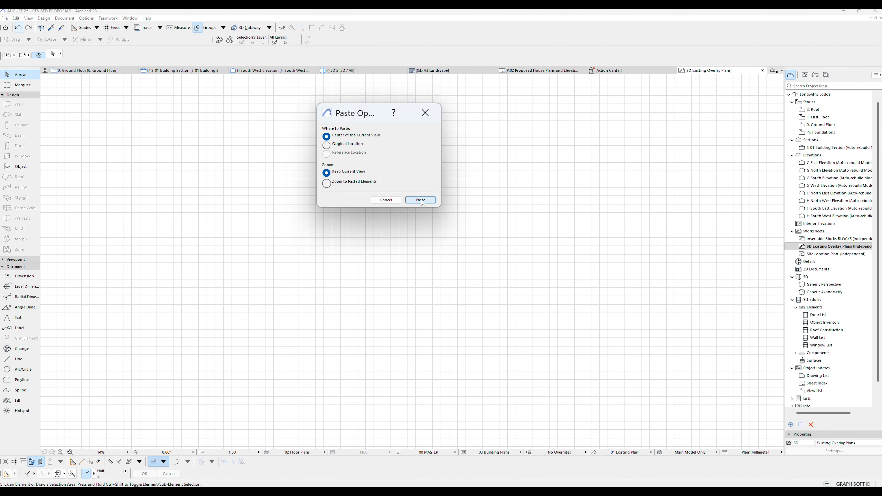
pyautogui.click(454, 272)
pyautogui.scroll(3, 422, 269)
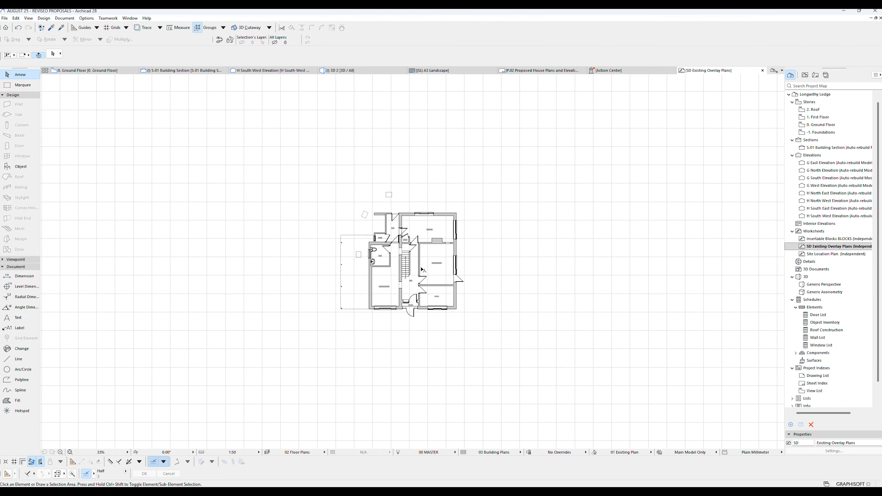
pyautogui.scroll(5, 422, 269)
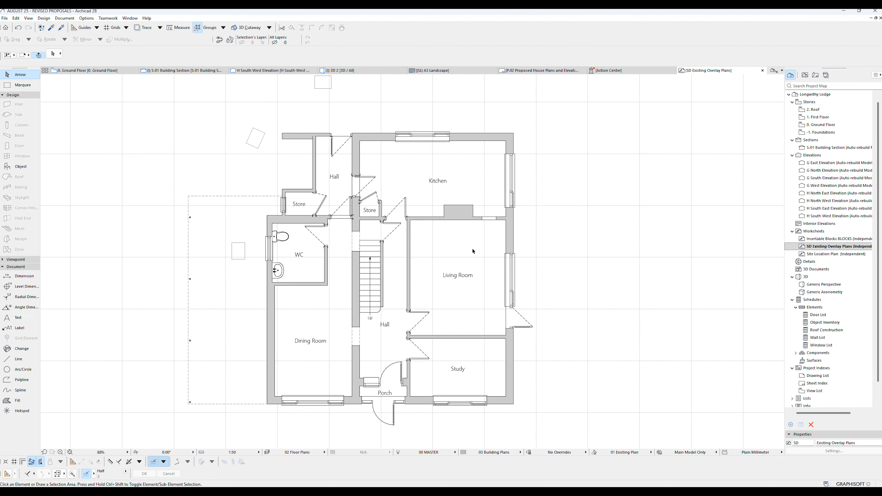
# - Check what element type the pasted plan's outer wall beside the living room has become
pyautogui.click(469, 218)
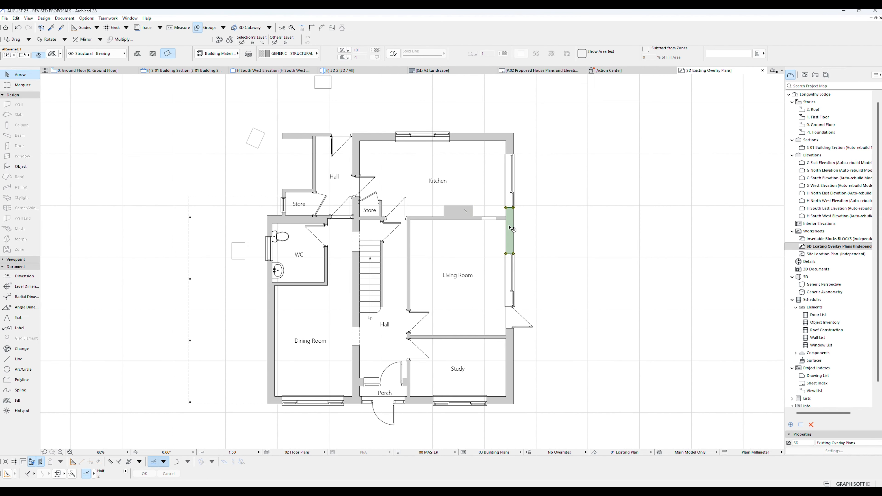
pyautogui.click(535, 331)
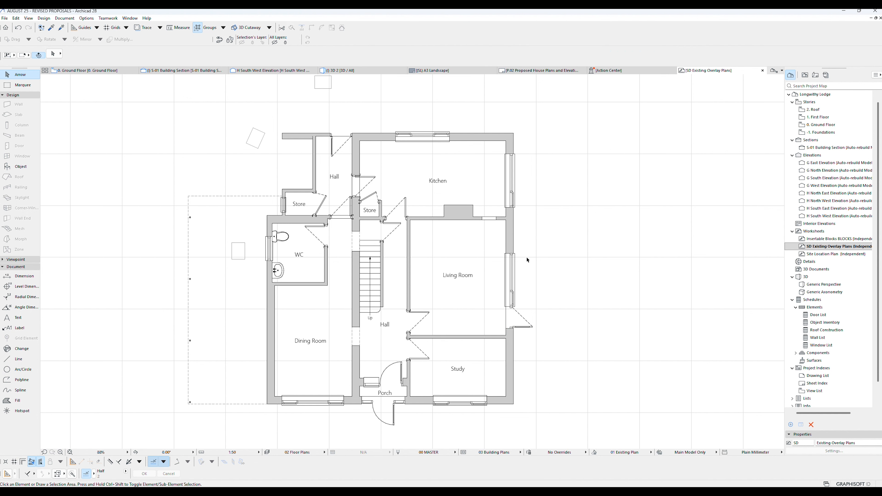
pyautogui.scroll(-2, 549, 254)
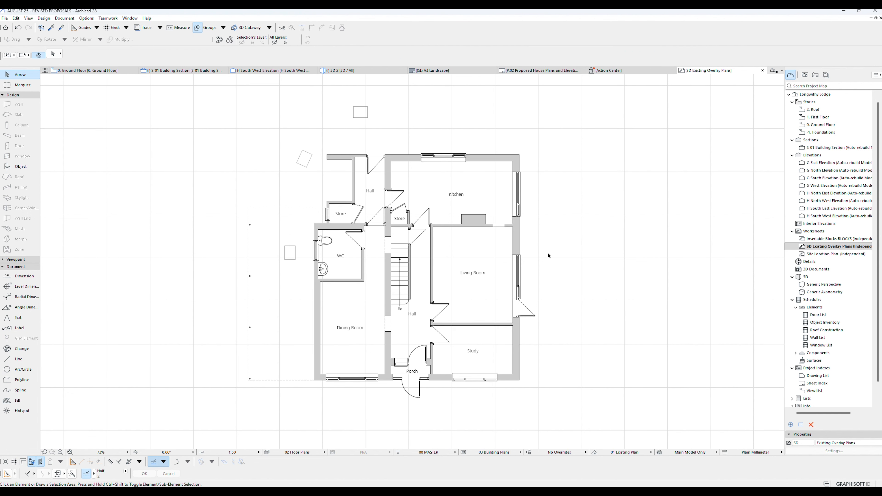
# - Enclose the pasted plan in a marquee, delete every fill in it and clear the marquee
pyautogui.click(28, 87)
pyautogui.click(166, 97)
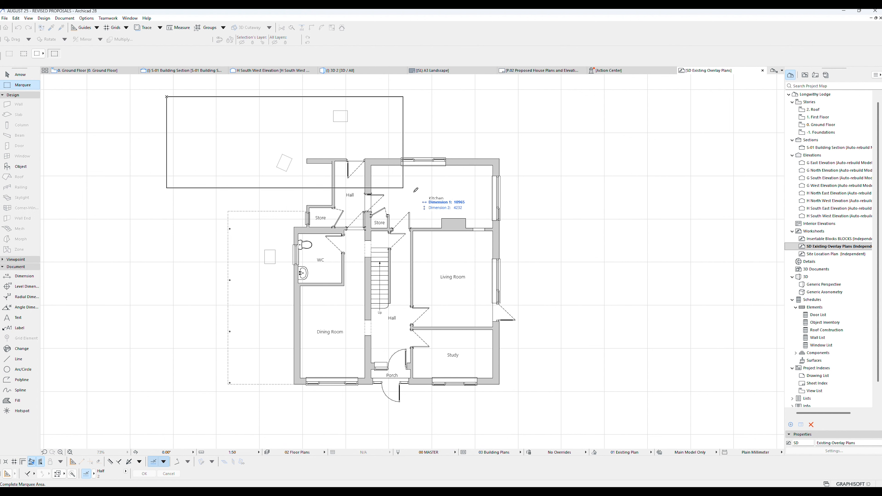
pyautogui.click(548, 424)
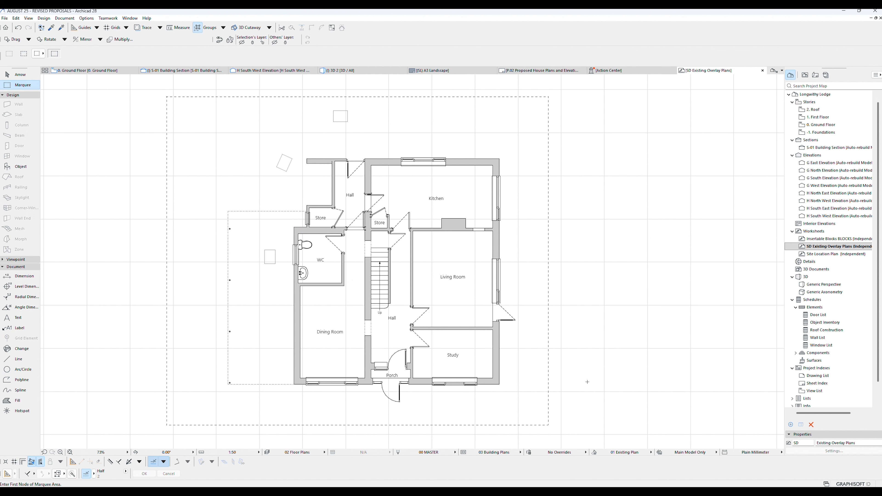
pyautogui.click(18, 400)
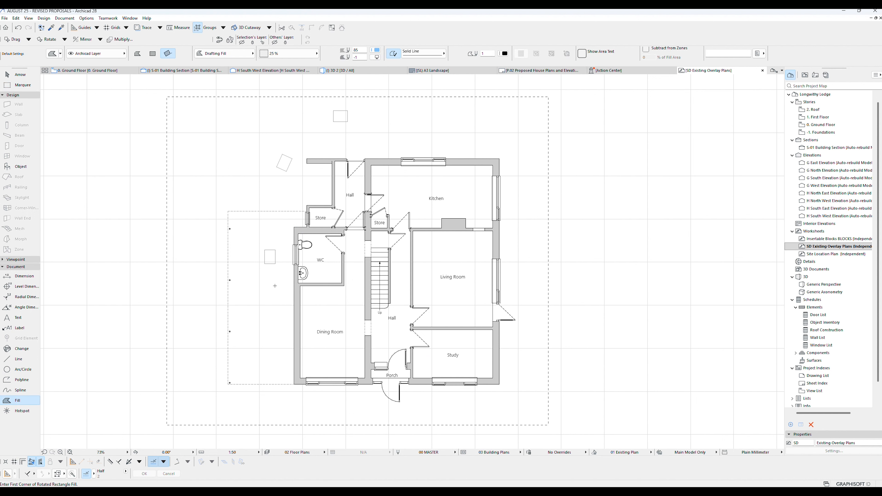
pyautogui.hotkey('ctrl', 'a')
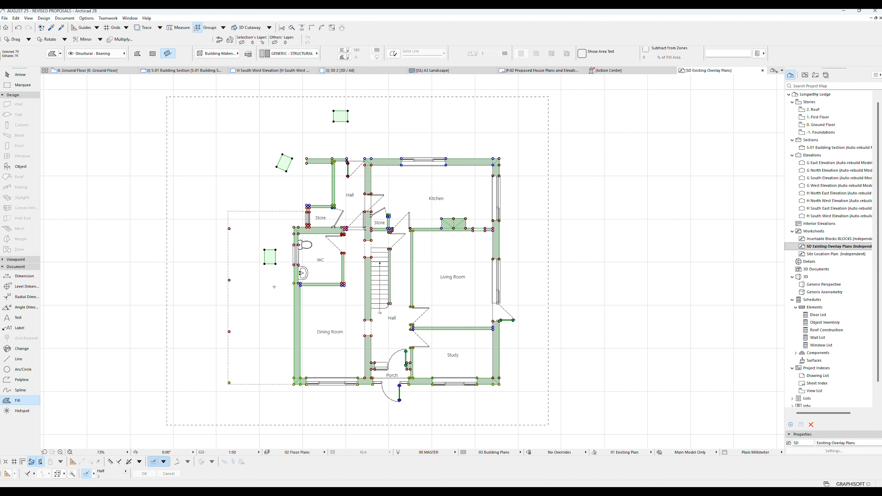
pyautogui.press('Escape')
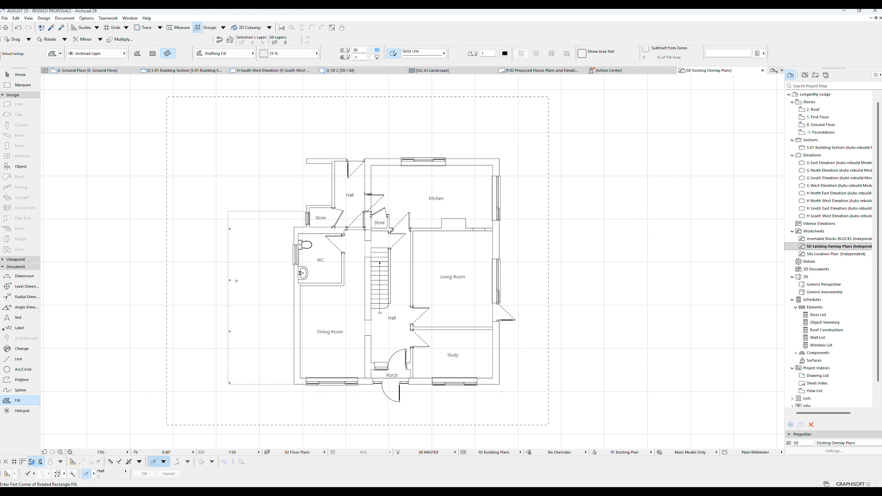
pyautogui.press('Escape')
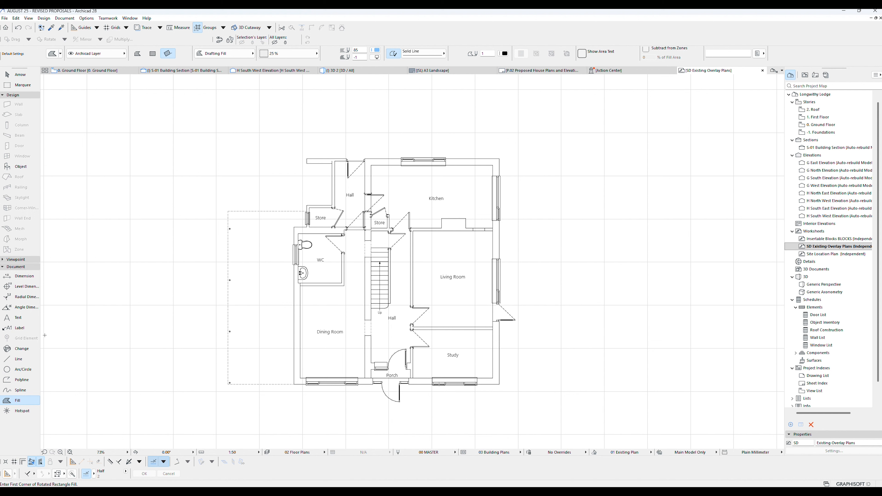
# - Delete all room name texts and other text from the pasted plan
pyautogui.click(28, 320)
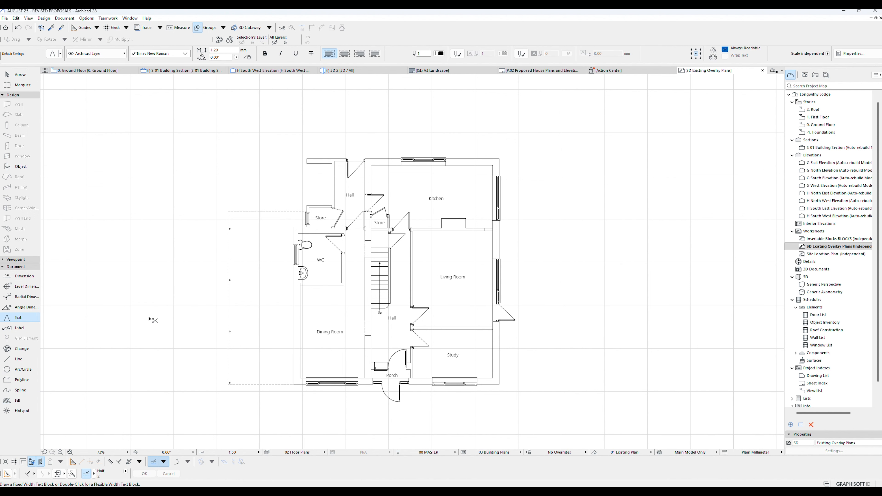
pyautogui.hotkey('ctrl', 'a')
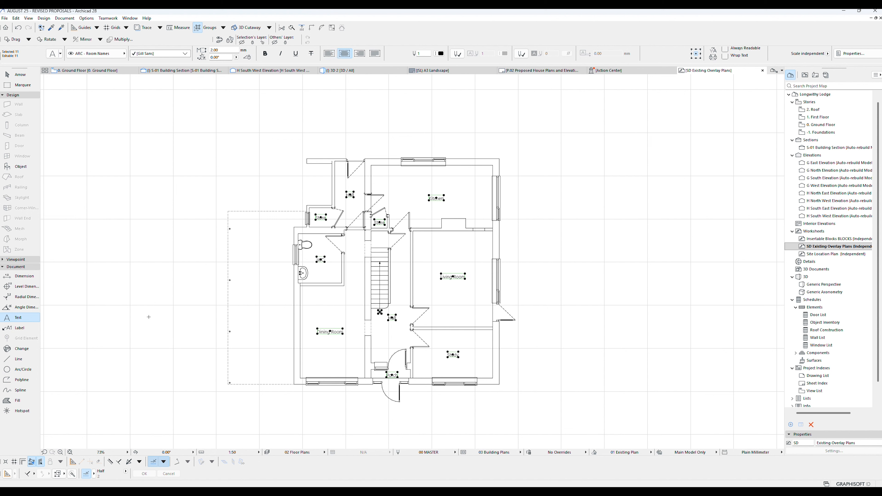
pyautogui.press('Delete')
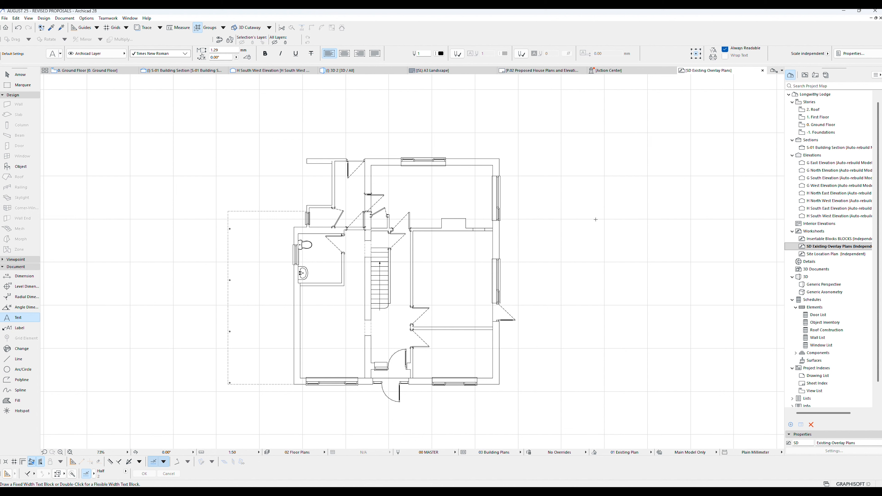
# - Select and delete the dashed hidden lines that outline the empty area beside the pasted plan's outer wall
pyautogui.click(20, 77)
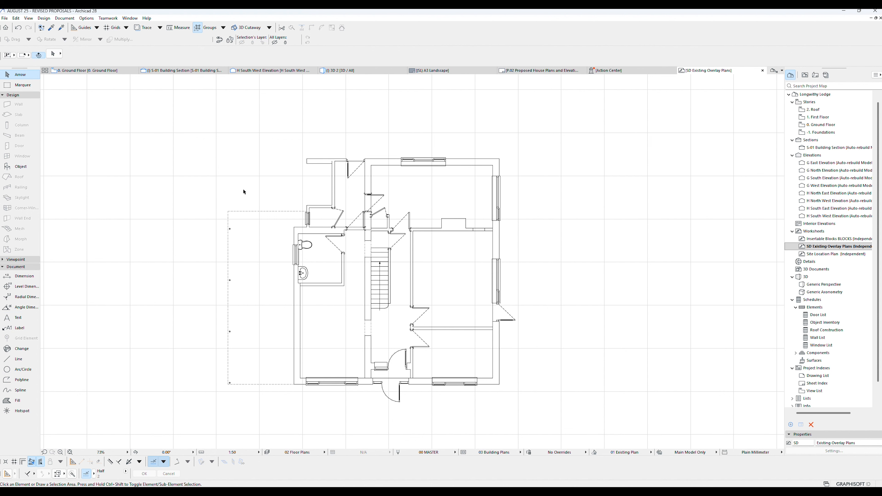
pyautogui.moveTo(267, 200); pyautogui.dragTo(170, 393)
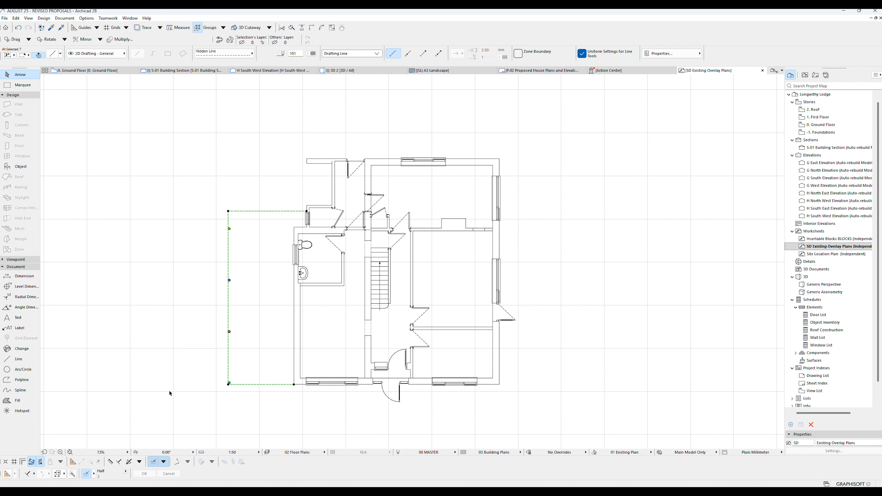
pyautogui.press('Delete')
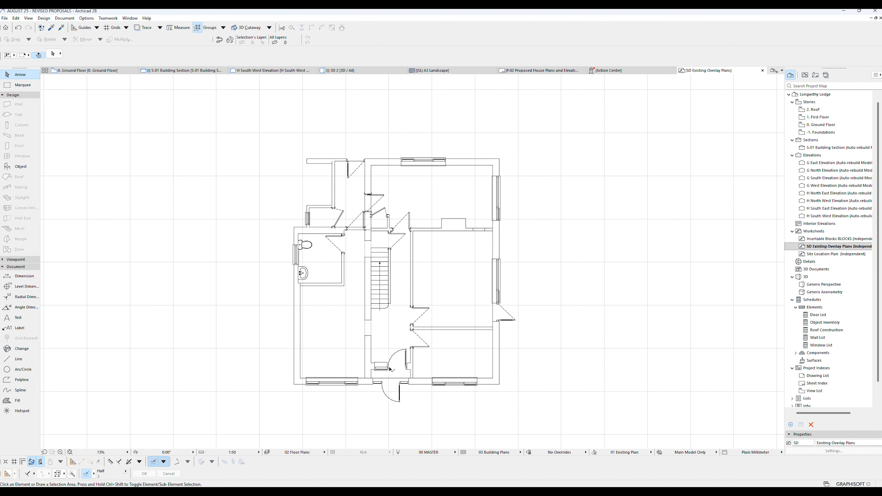
# - Delete the solid polyline that traces the inside perimeter of the main house and crosses the front door opening
pyautogui.scroll(4, 390, 369)
pyautogui.click(395, 374)
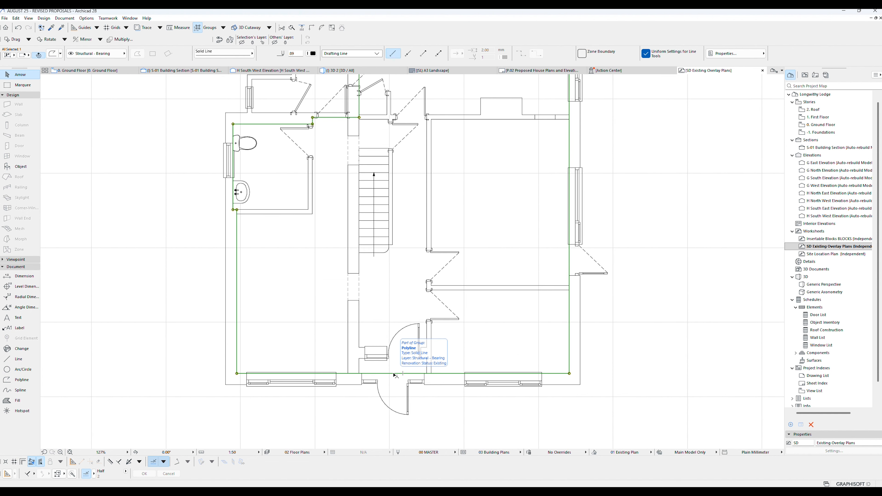
pyautogui.scroll(-3, 394, 375)
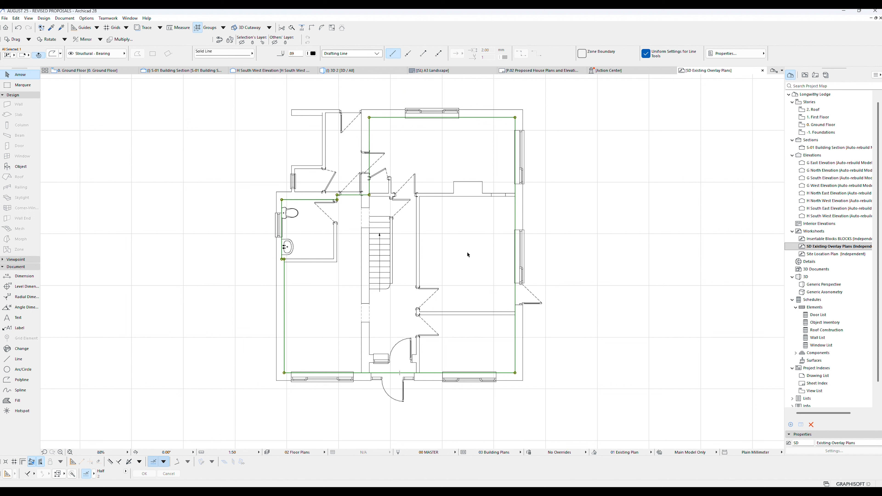
pyautogui.press('Escape')
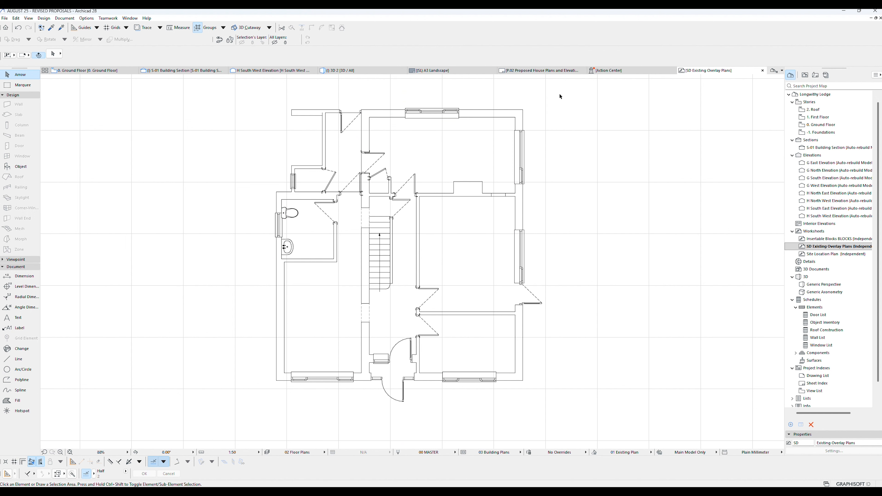
# - Select the whole pasted plan, change its pen to light red pen 108 and clear the selection
pyautogui.moveTo(560, 96); pyautogui.dragTo(245, 413)
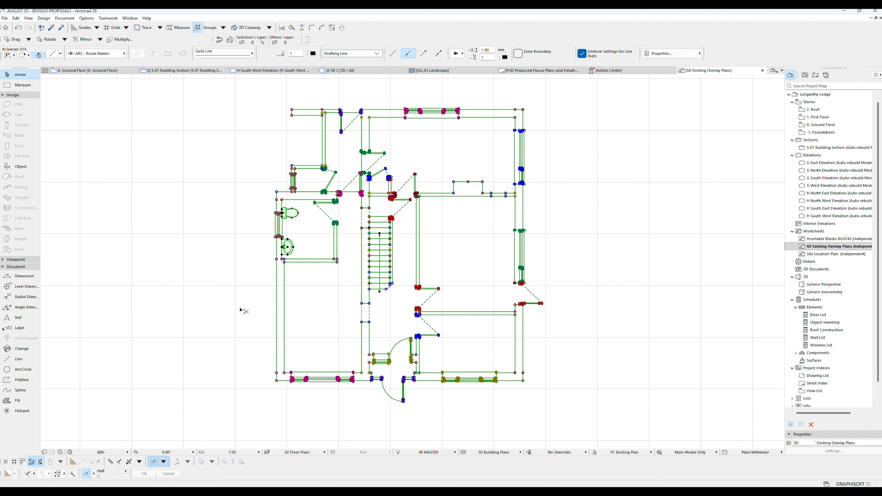
pyautogui.hotkey('ctrl', 't')
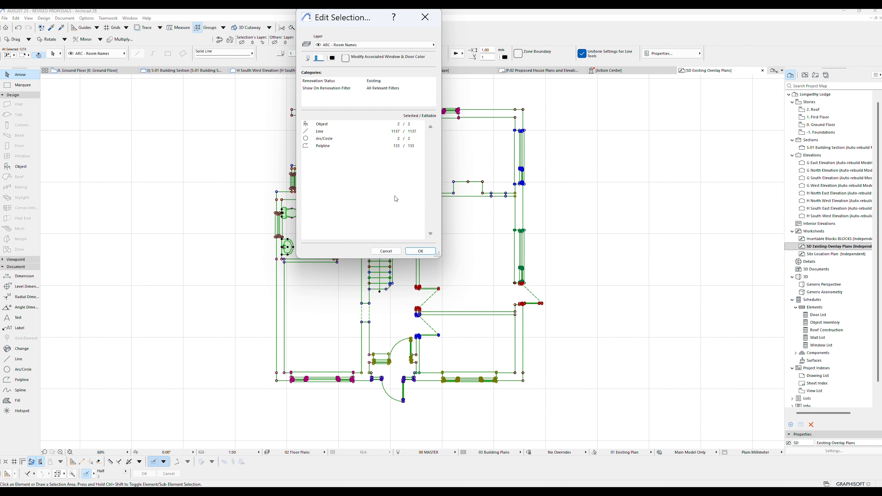
pyautogui.click(332, 58)
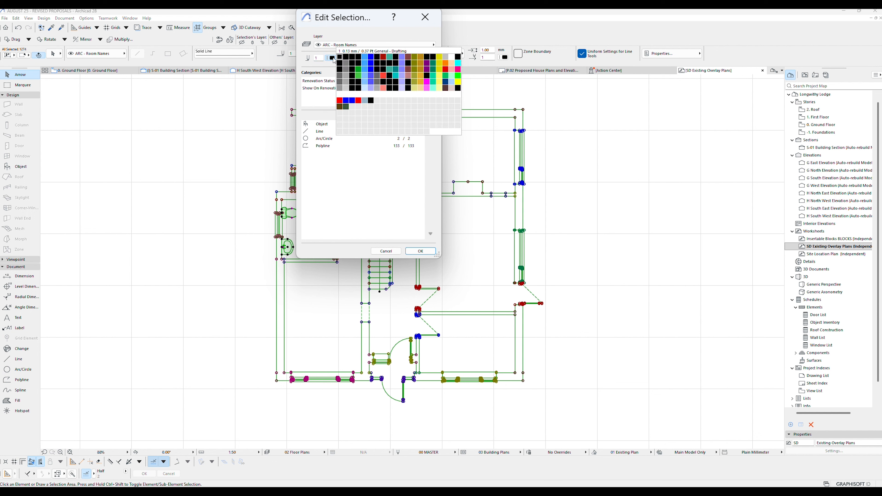
pyautogui.click(383, 89)
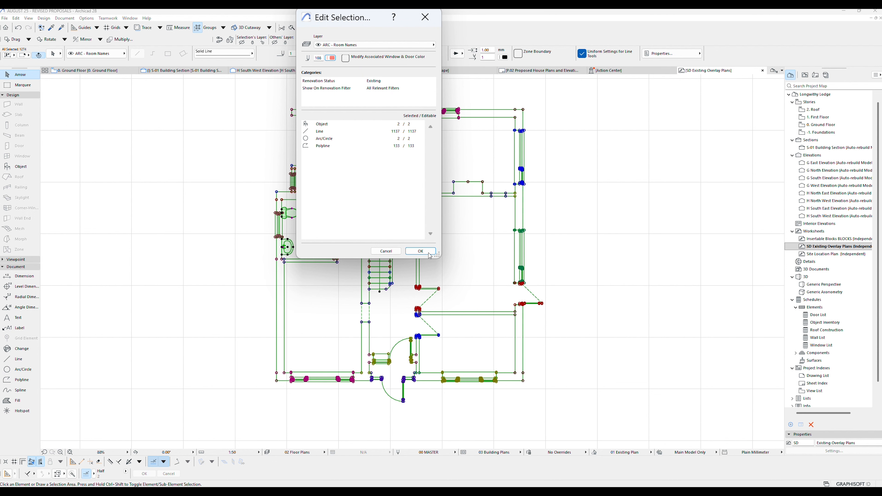
pyautogui.click(420, 251)
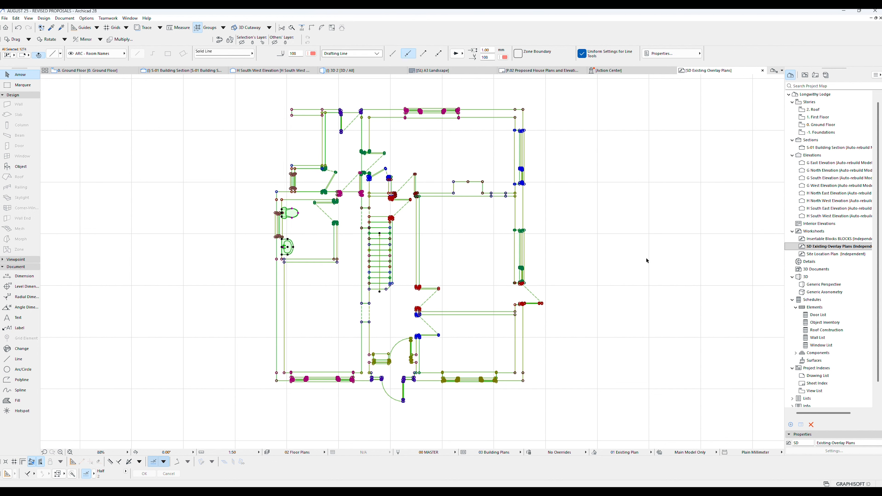
pyautogui.press('Escape')
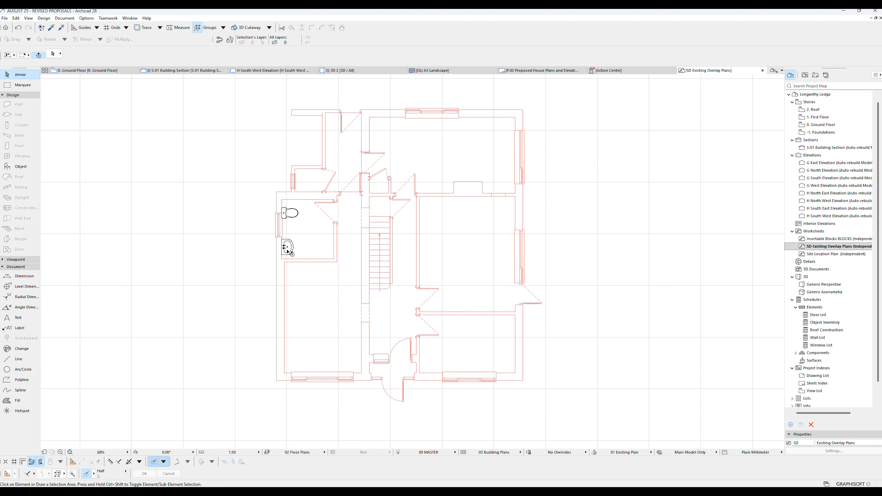
# - Delete the WC and basin objects and the polyline tracing the inside of the rear entrance area
pyautogui.click(291, 214)
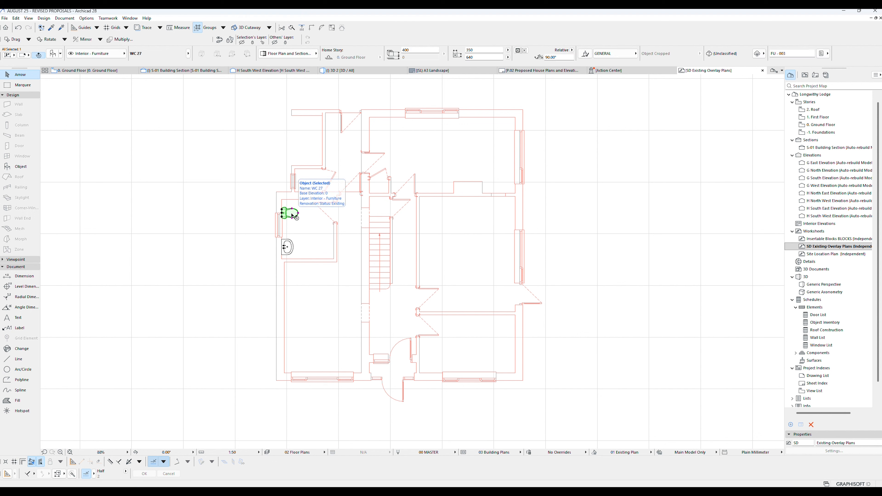
pyautogui.click(287, 247)
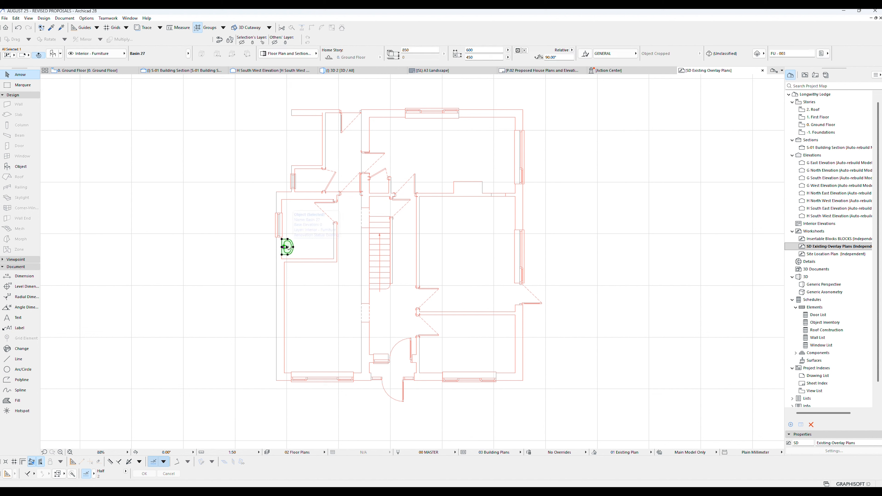
pyautogui.press('Delete')
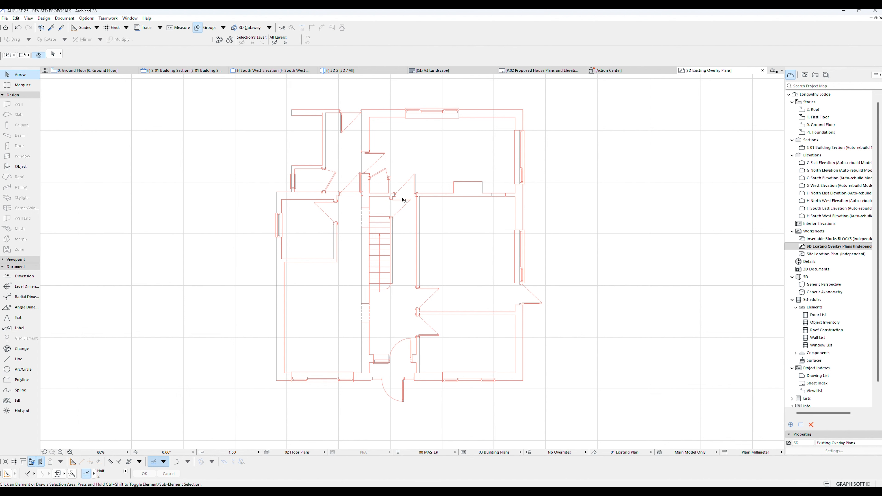
pyautogui.click(356, 191)
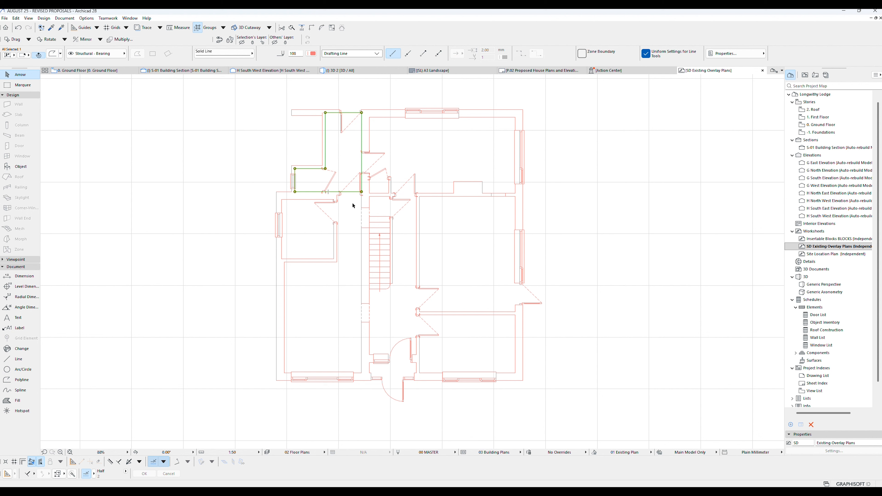
pyautogui.press('Delete')
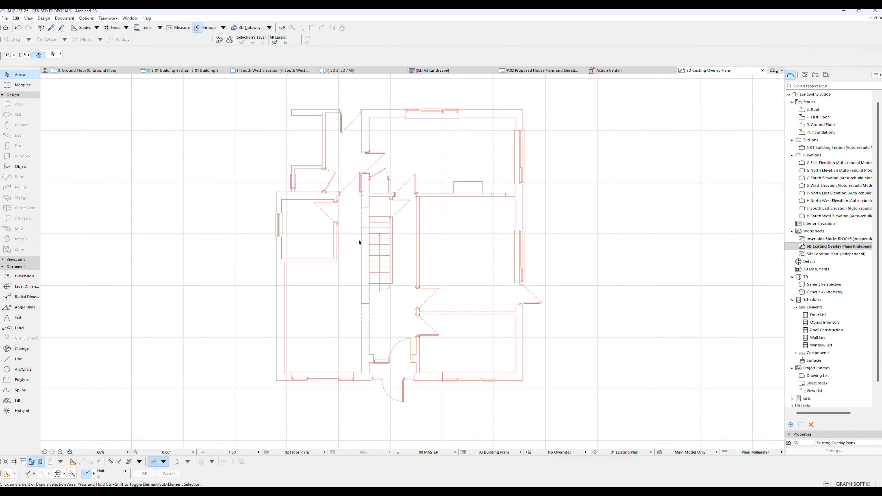
# - Select the whole plan, change its line type to Hidden Line and clear the selection
pyautogui.click(554, 97)
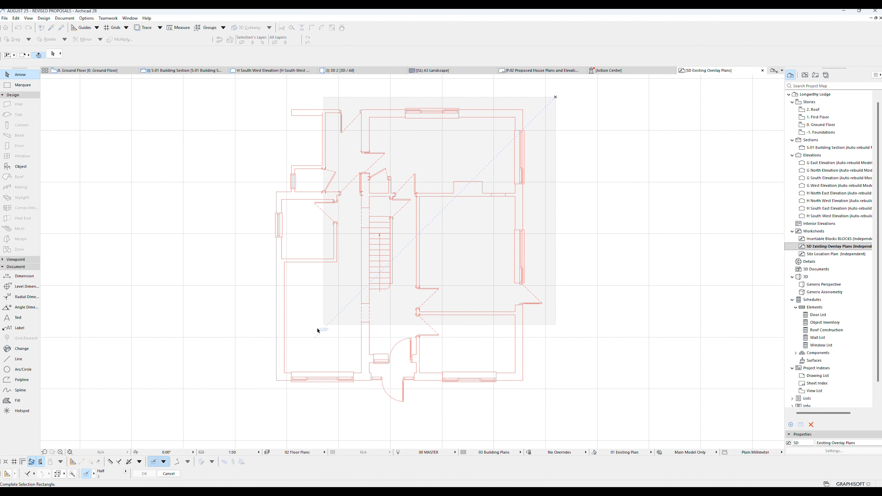
pyautogui.click(255, 413)
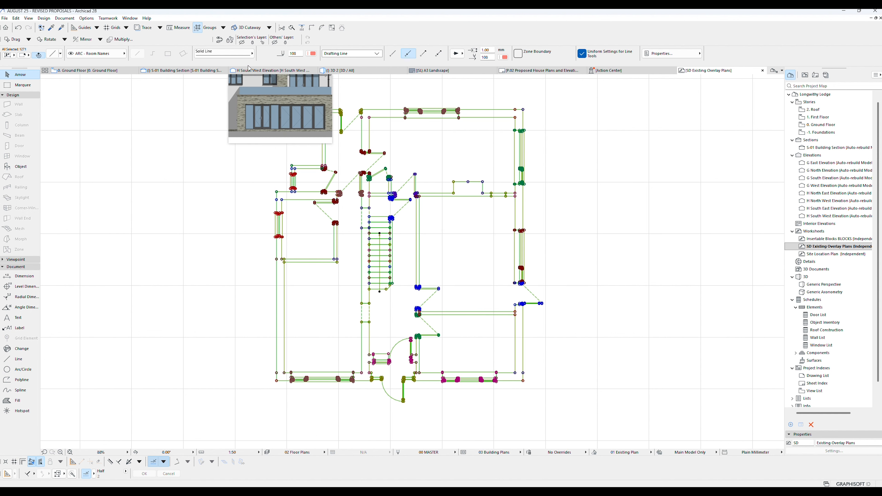
pyautogui.click(249, 55)
pyautogui.click(287, 220)
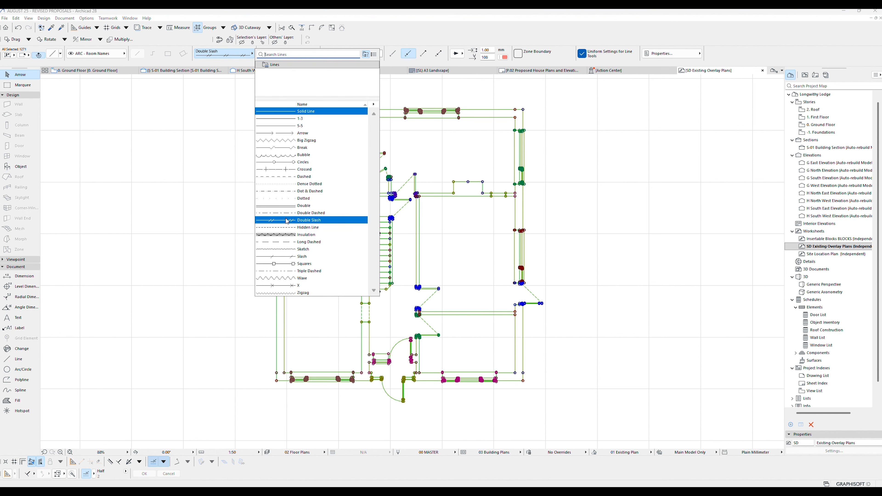
pyautogui.click(601, 228)
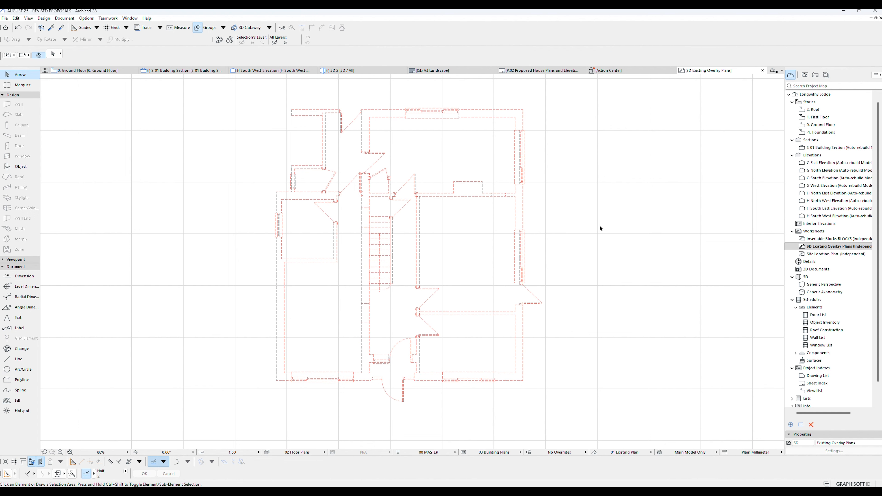
# - Check how the line segments of the plan's windowed side wall are split into separate elements
pyautogui.click(523, 213)
pyautogui.click(516, 225)
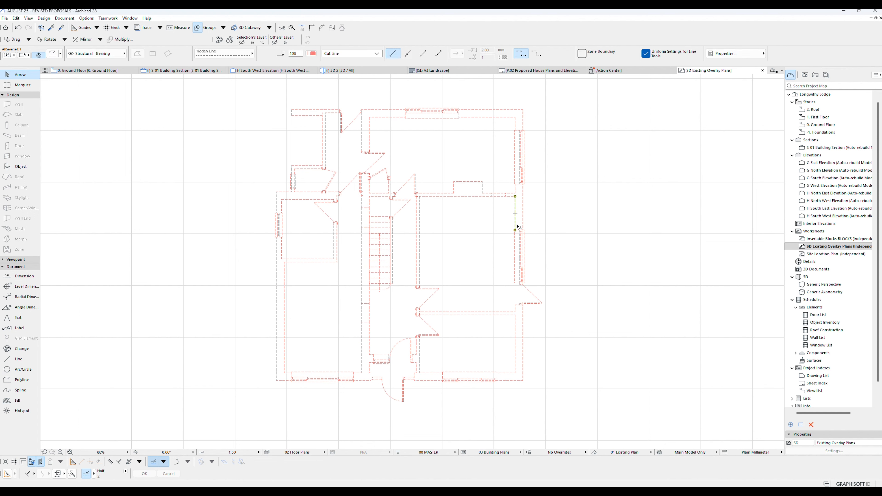
pyautogui.click(515, 245)
pyautogui.click(566, 255)
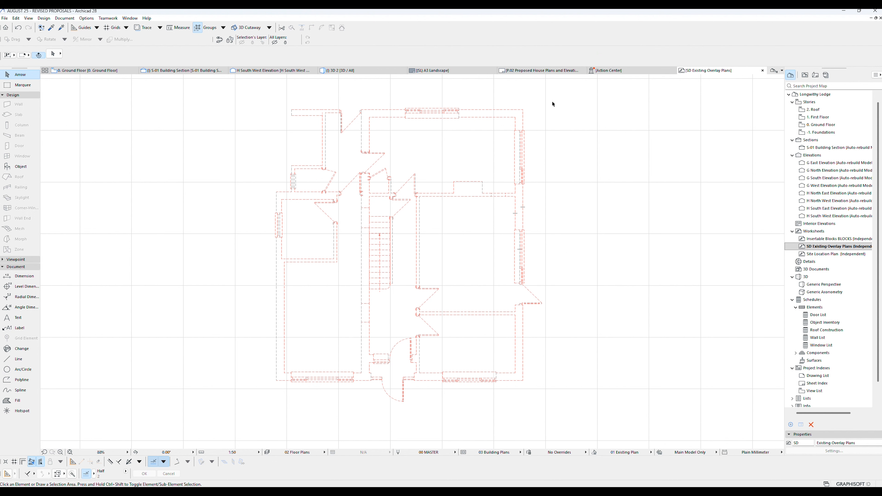
# - Group all elements of the plan together and check that they select as a single group
pyautogui.moveTo(559, 98); pyautogui.dragTo(267, 389)
pyautogui.click(247, 413)
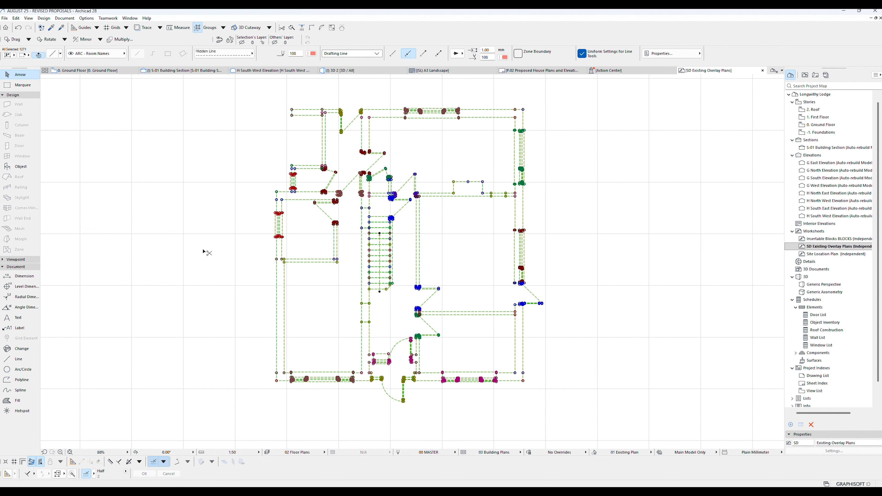
pyautogui.hotkey('ctrl', 'g')
pyautogui.press('Escape')
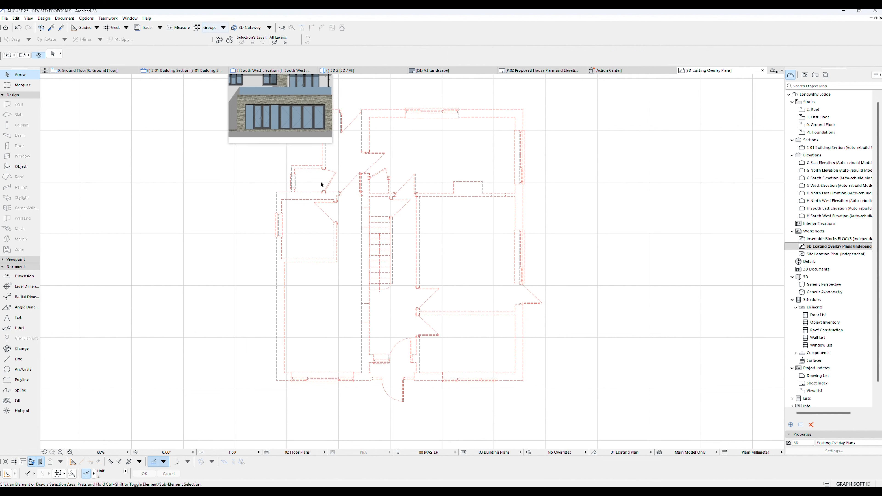
pyautogui.hotkey('ctrl', 'a')
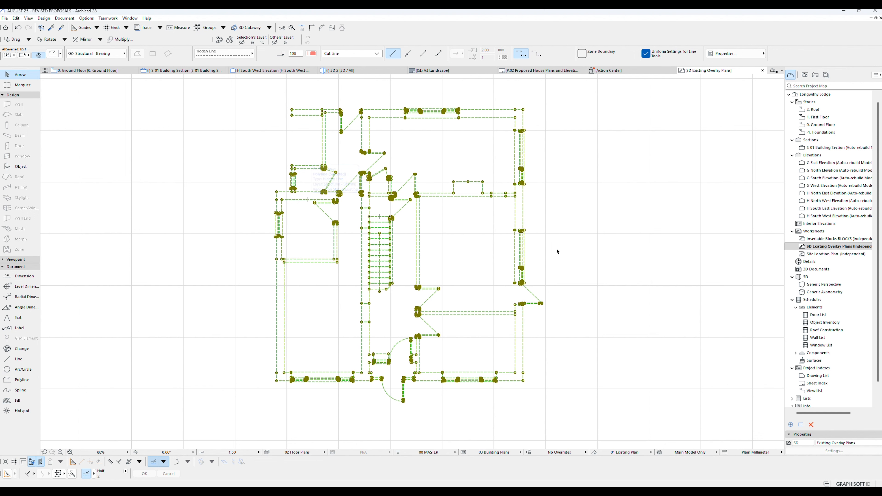
pyautogui.press('Escape')
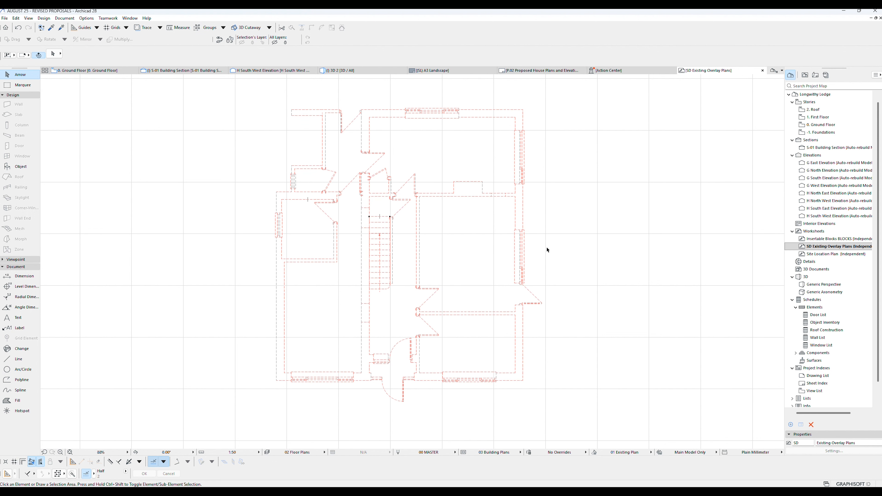
# - Select the grouped existing plan in the worksheet and copy it
pyautogui.hotkey('ctrl', 'a')
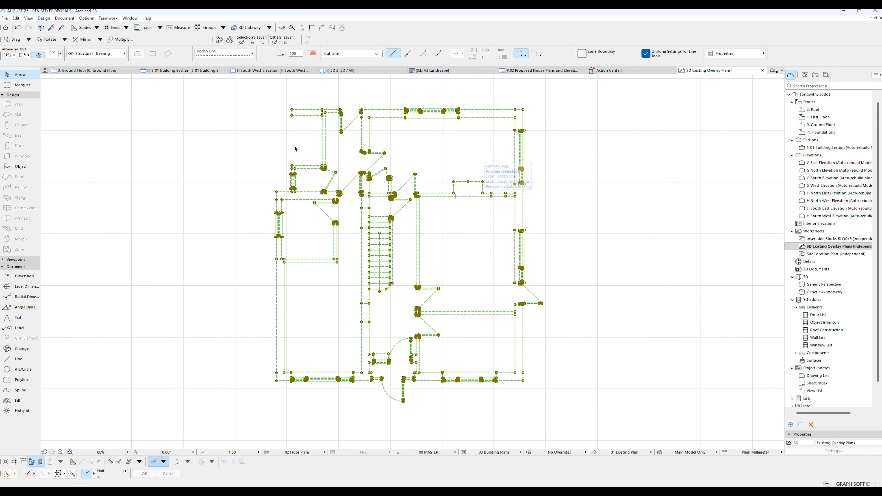
pyautogui.click(16, 19)
pyautogui.click(38, 64)
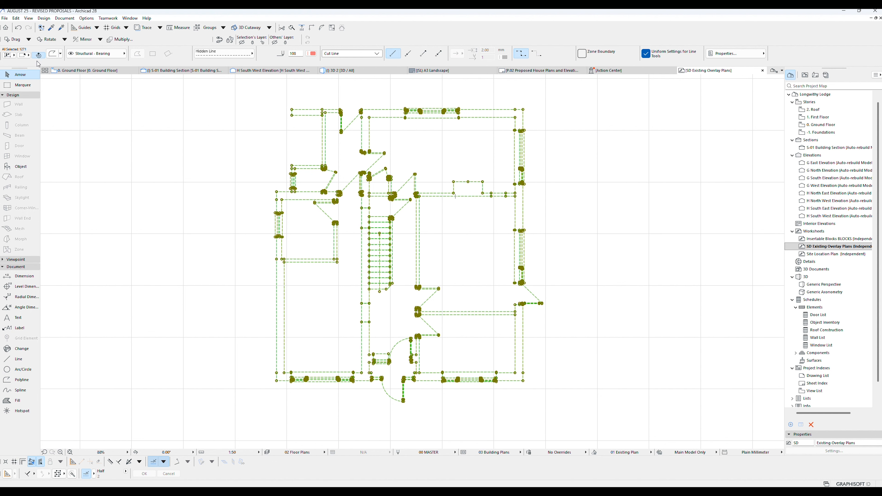
# - Paste the copied plan into the 0. Ground Floor plan at the centre of the current view, keeping the current zoom, and reselect the pasted group
pyautogui.doubleClick(820, 126)
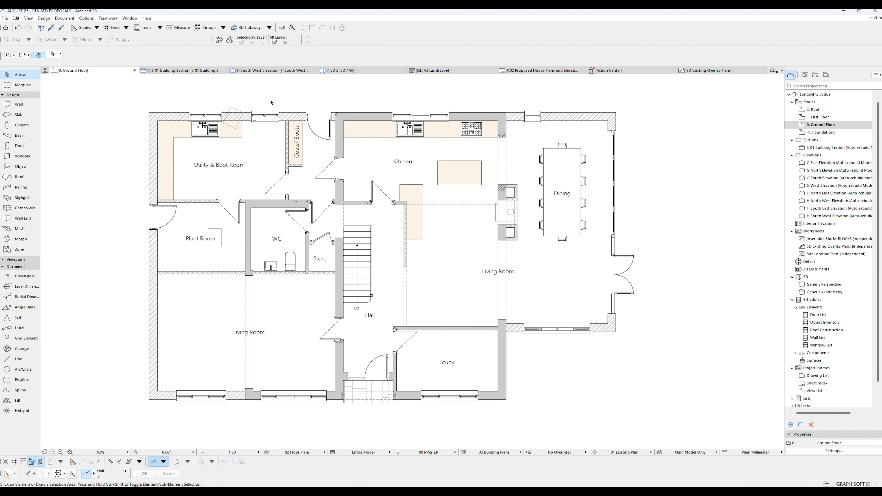
pyautogui.click(16, 19)
pyautogui.click(26, 72)
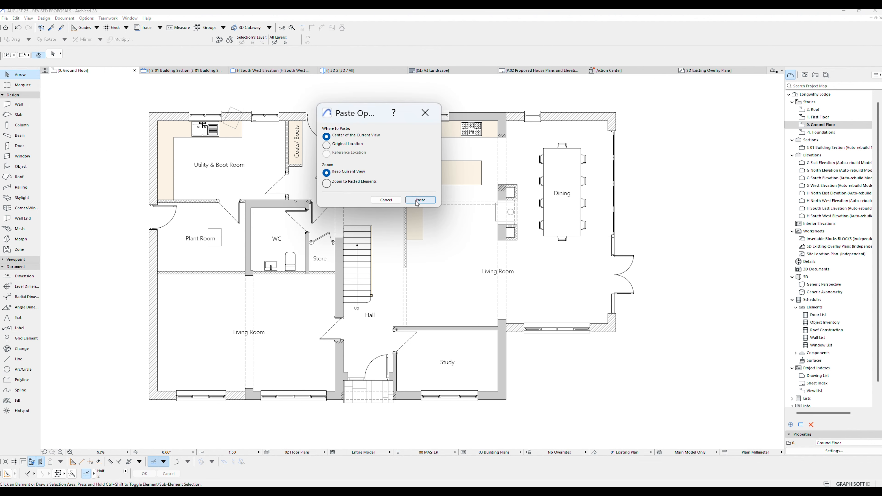
pyautogui.click(420, 200)
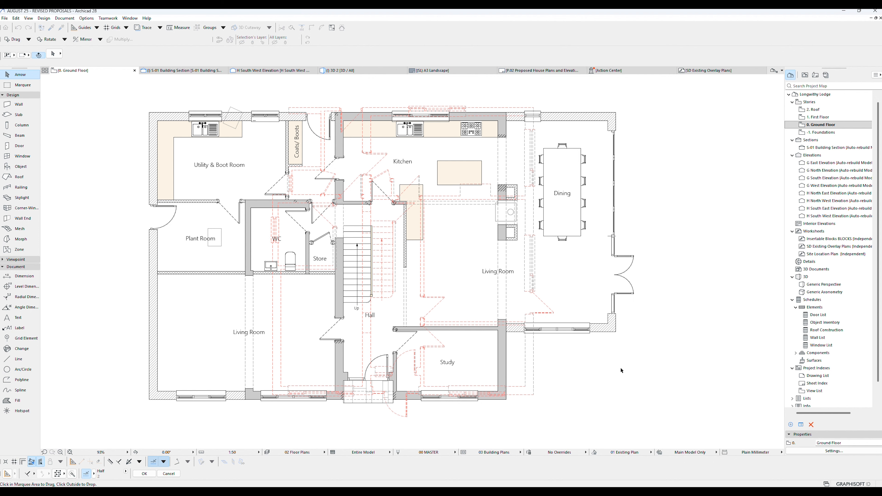
pyautogui.click(557, 385)
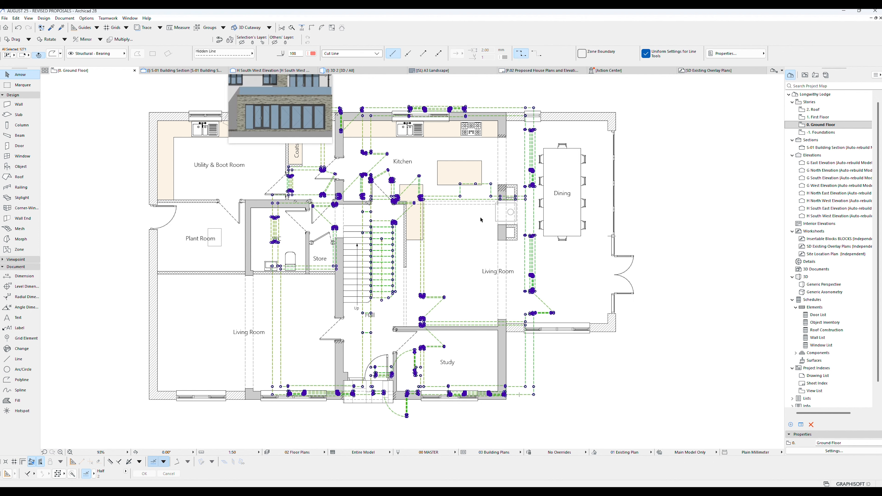
pyautogui.click(547, 376)
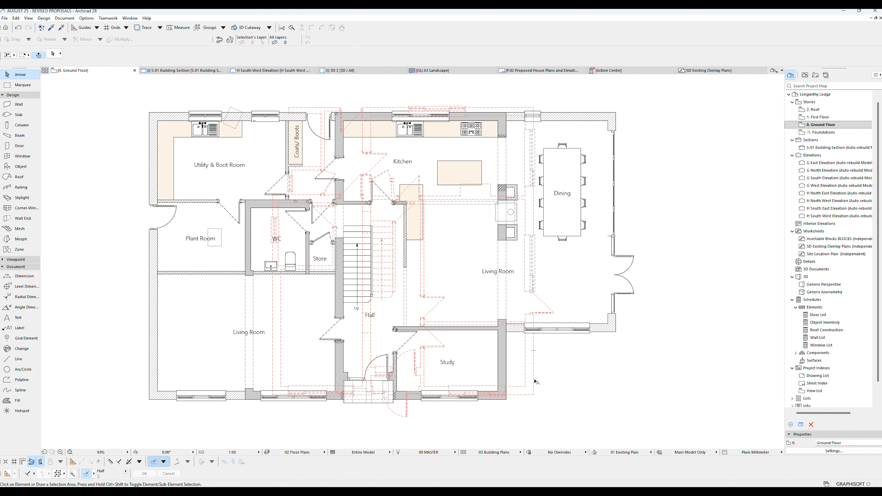
pyautogui.hotkey('ctrl', 'a')
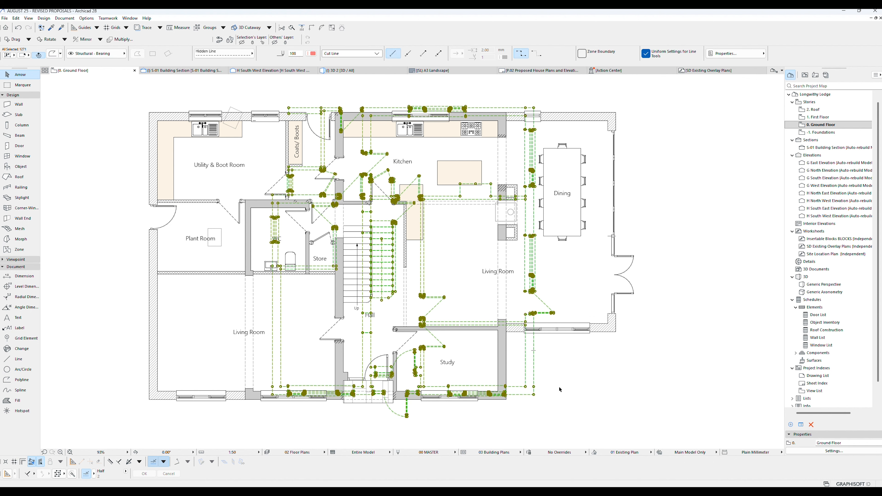
# - Move the pasted existing plan so its outer corner near the Study coincides with the proposed house's wall corner, and deselect it
pyautogui.click(534, 395)
pyautogui.click(507, 400)
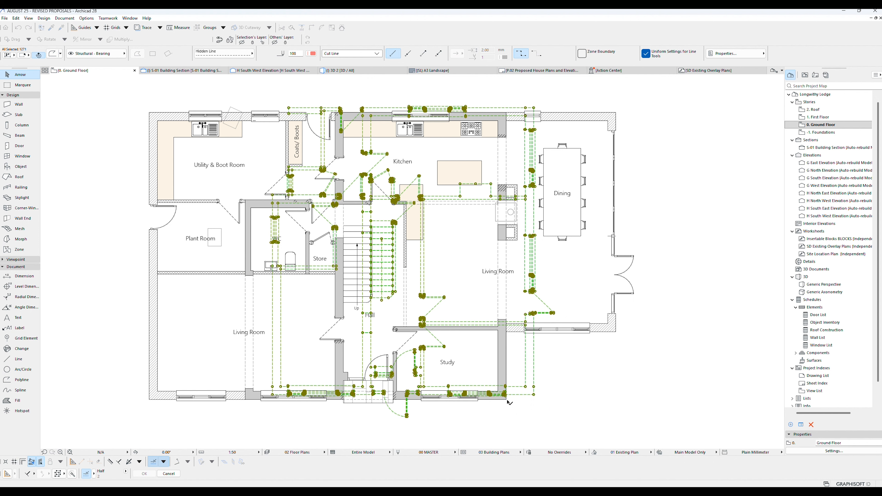
pyautogui.press('Escape')
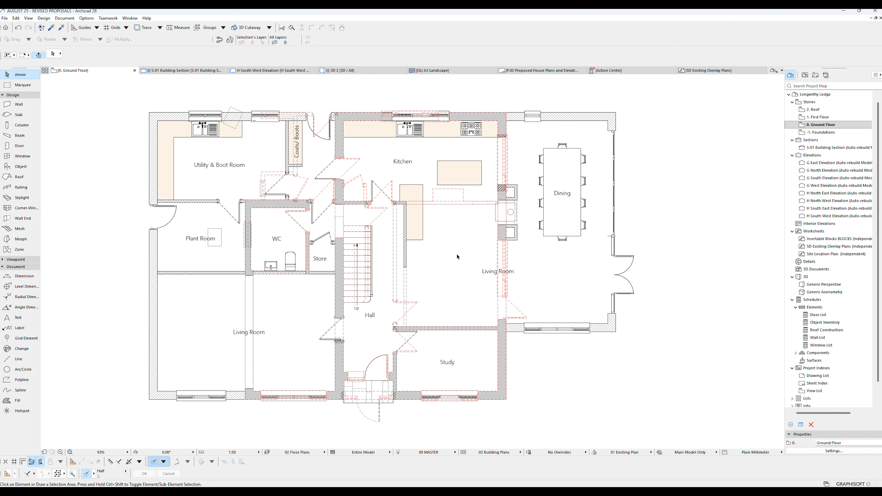
# - Compare the existing red dashed wall lines with the proposed walls between the Hall and the Living Room
pyautogui.scroll(5, 402, 294)
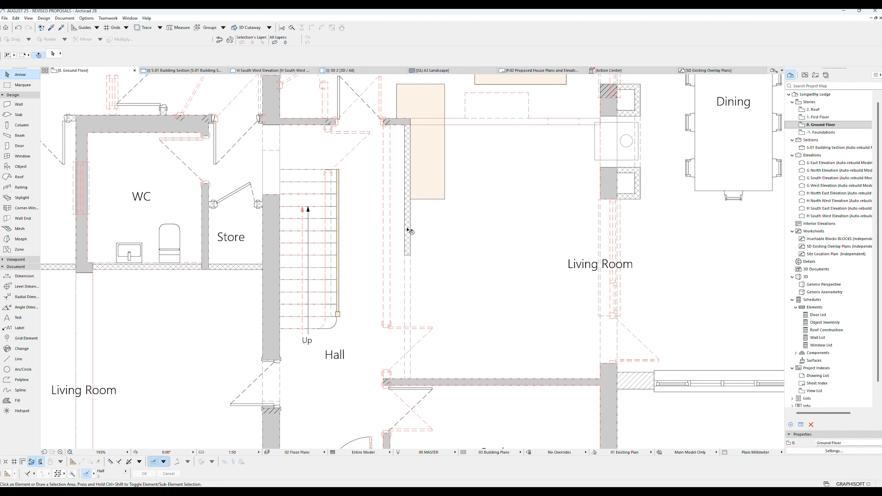
pyautogui.click(410, 228)
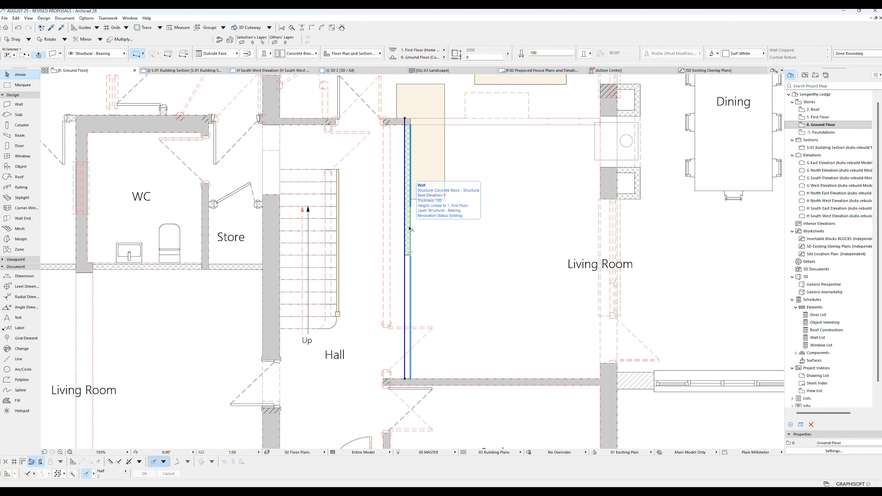
pyautogui.click(390, 234)
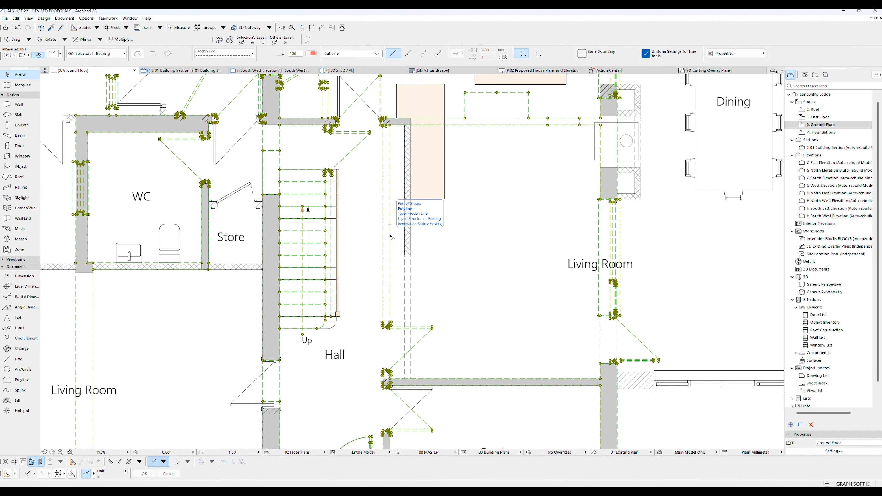
pyautogui.click(375, 239)
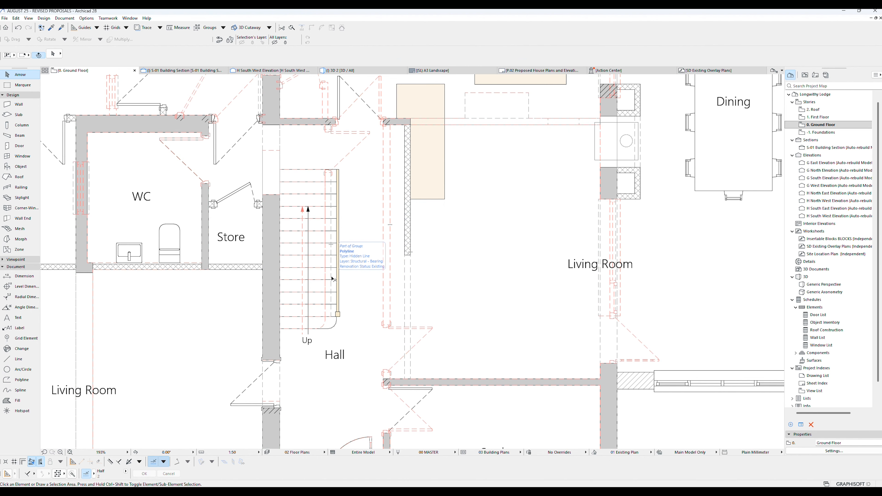
pyautogui.scroll(-2, 419, 265)
pyautogui.scroll(-1, 420, 265)
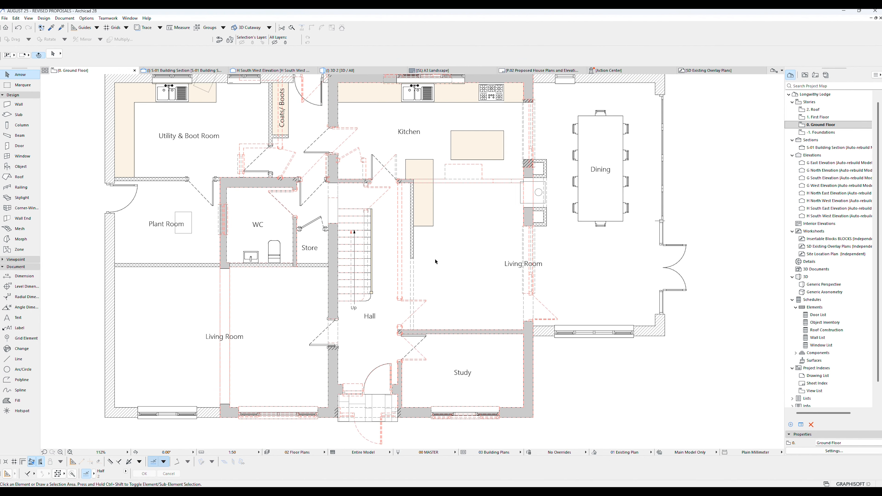
pyautogui.scroll(-1, 466, 235)
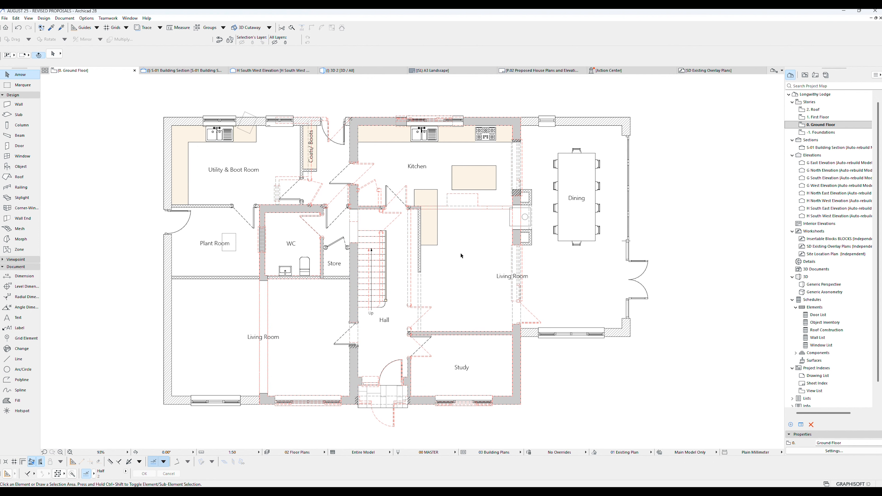
# - Draw a rectangular fill across the kitchen's outer wall beside the hob-side window edge, using the settings of the hatched infill at the opening
pyautogui.scroll(6, 502, 132)
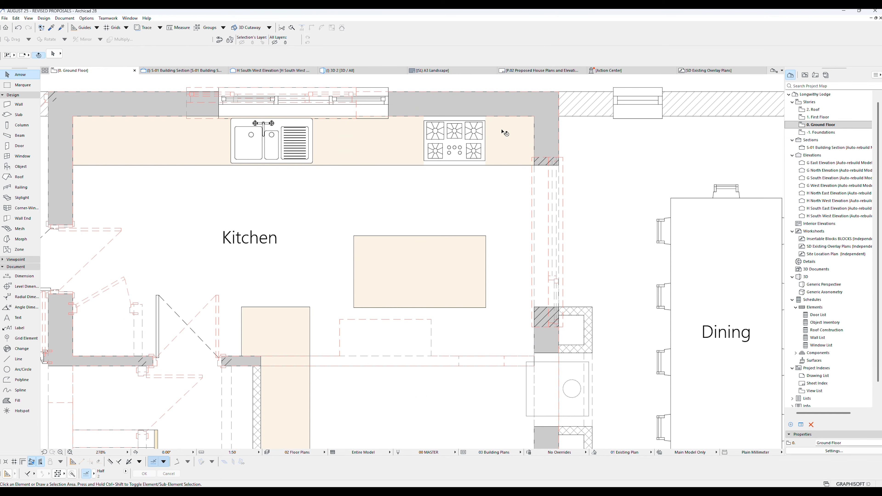
pyautogui.scroll(2, 547, 244)
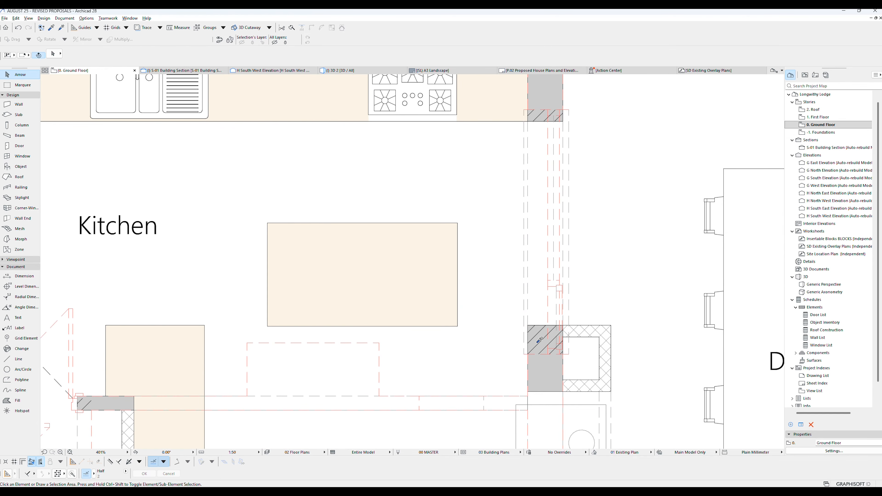
pyautogui.keyDown('alt'); pyautogui.click(533, 343); pyautogui.keyUp('alt')
pyautogui.scroll(-2, 438, 280)
pyautogui.moveTo(416, 250); pyautogui.dragTo(473, 363, button='middle')
pyautogui.scroll(3, 389, 226)
pyautogui.scroll(1, 388, 226)
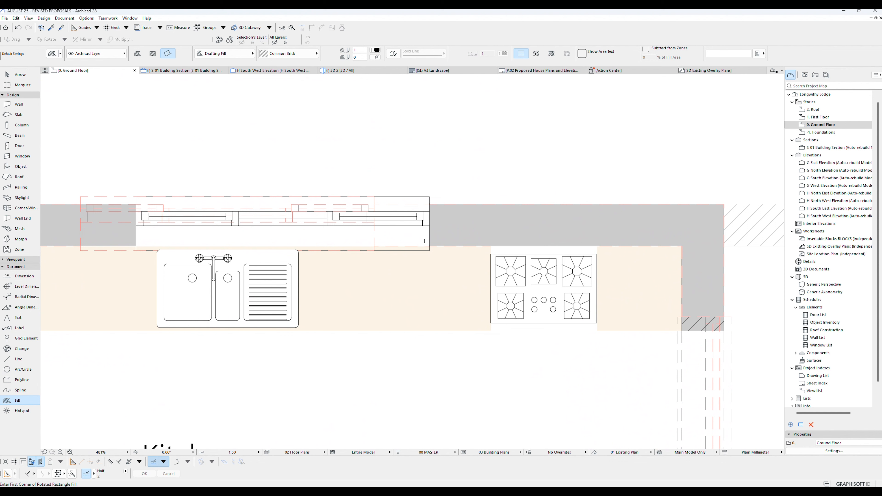
pyautogui.click(429, 246)
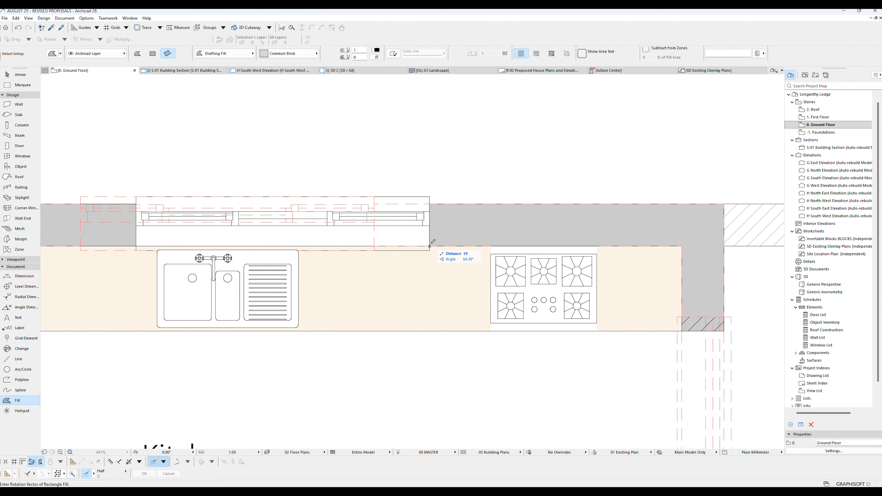
pyautogui.click(429, 204)
pyautogui.click(455, 204)
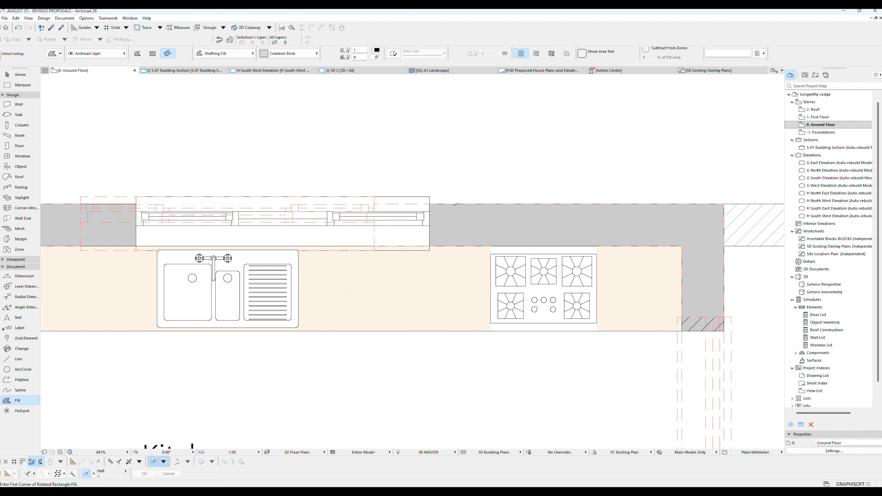
pyautogui.press('Escape')
# - Select the new fill beside the kitchen window and bring its hatch in front of the wall
pyautogui.click(445, 234)
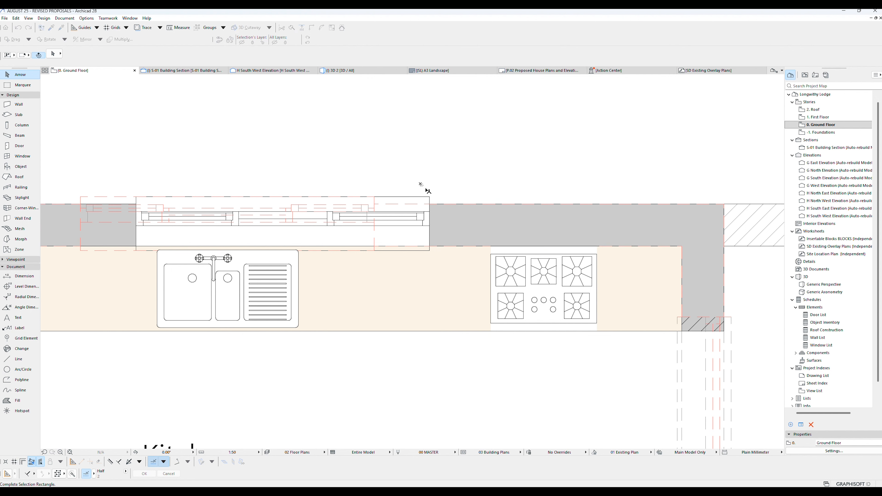
pyautogui.moveTo(420, 184); pyautogui.dragTo(466, 264)
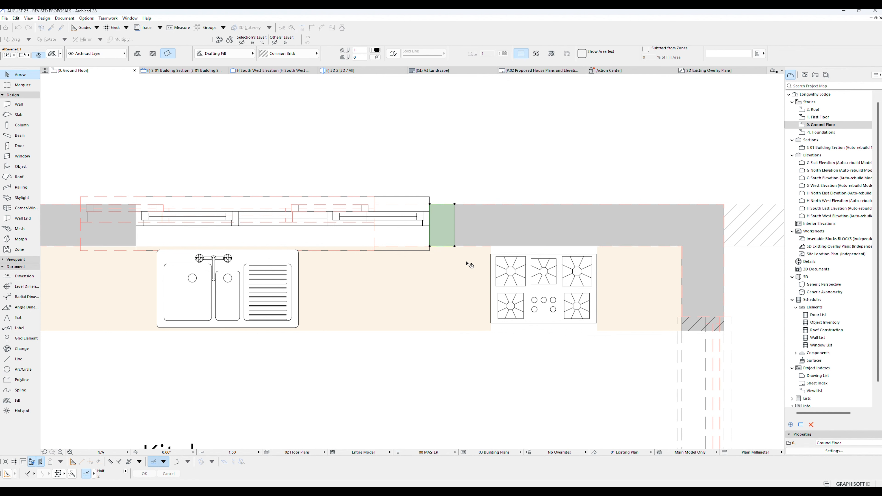
pyautogui.rightClick(440, 222)
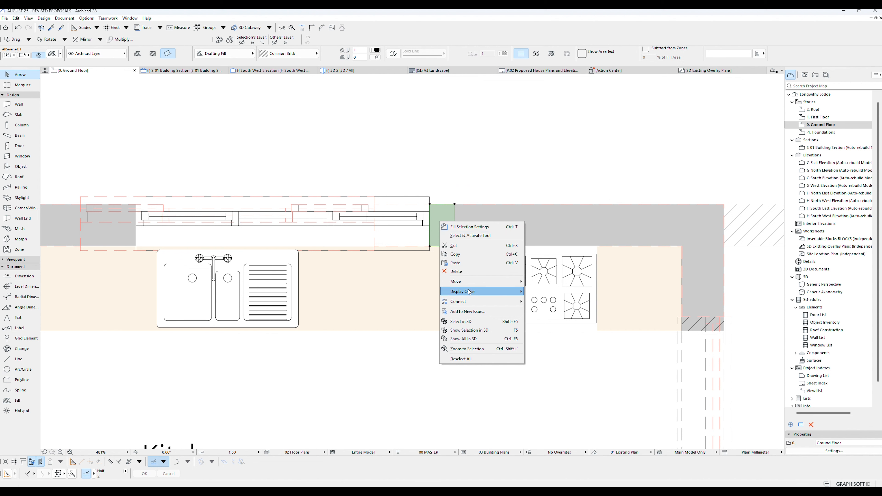
pyautogui.moveTo(468, 291)
pyautogui.click(537, 291)
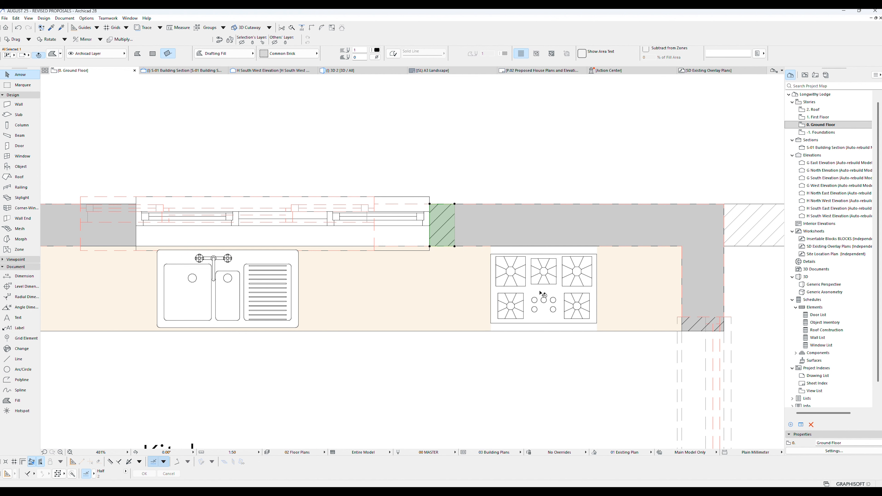
pyautogui.click(472, 182)
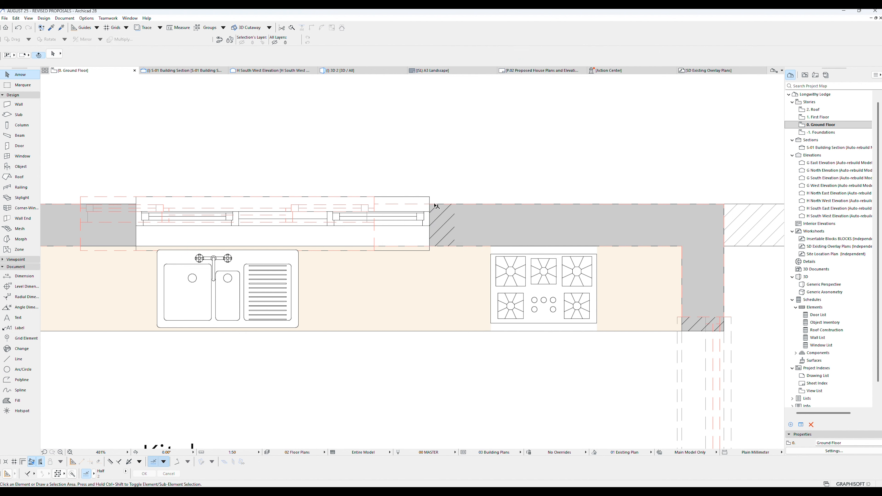
# - Copy the hatched fill to the outer edge of the existing window opening on the sink side
pyautogui.moveTo(429, 158); pyautogui.dragTo(498, 158)
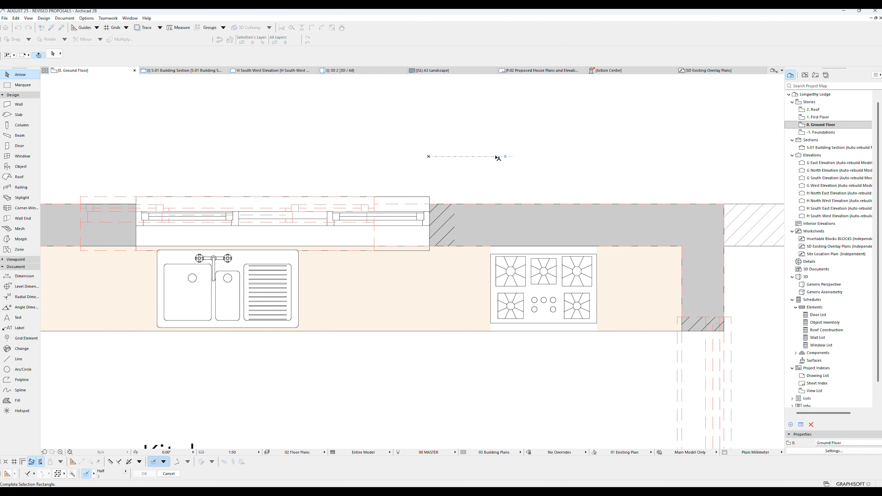
pyautogui.moveTo(456, 169); pyautogui.dragTo(610, 157, button='middle')
pyautogui.click(595, 222)
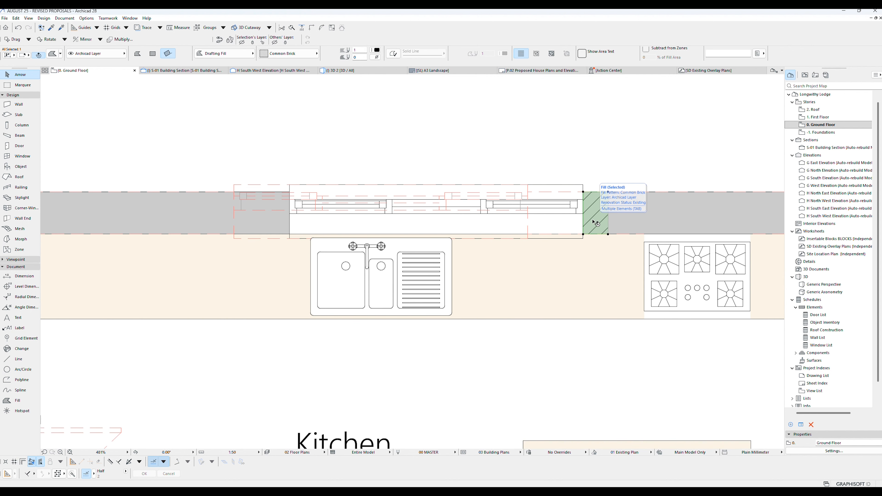
pyautogui.hotkey('ctrl', 'd')
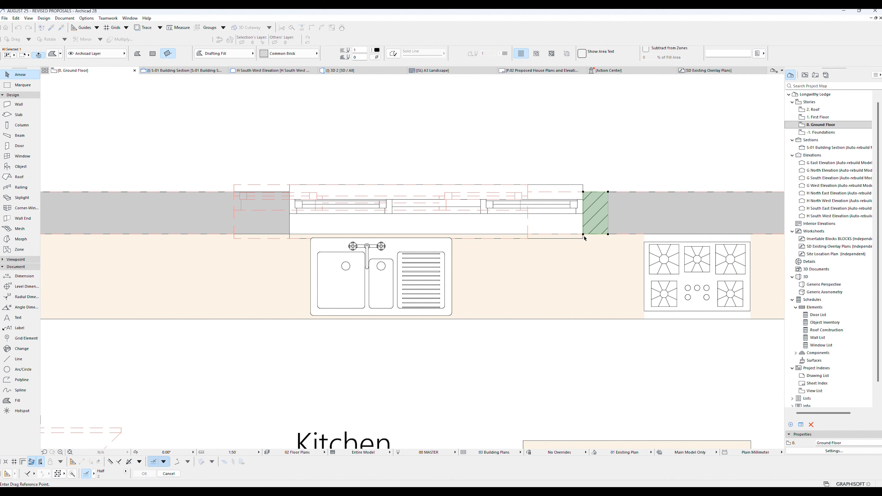
pyautogui.press('ctrl')
pyautogui.click(582, 234)
pyautogui.click(234, 234)
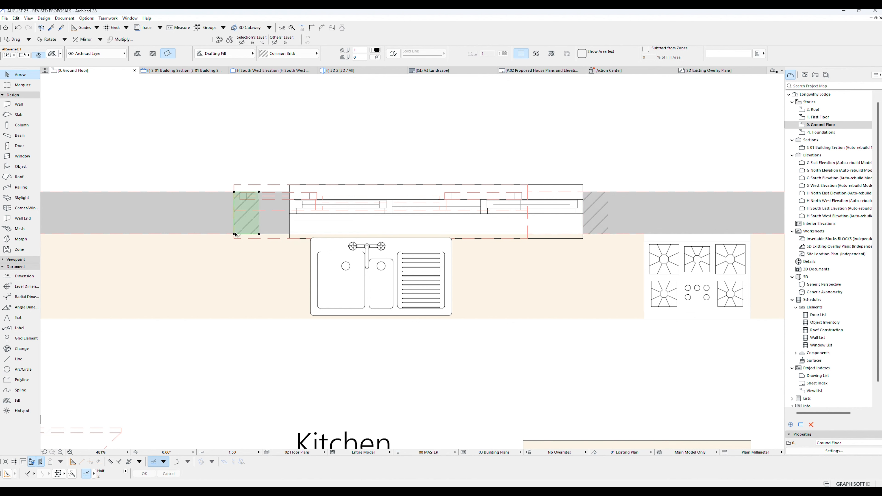
# - Stretch the copied fill's inner edge to the proposed kitchen window and deselect it
pyautogui.click(258, 219)
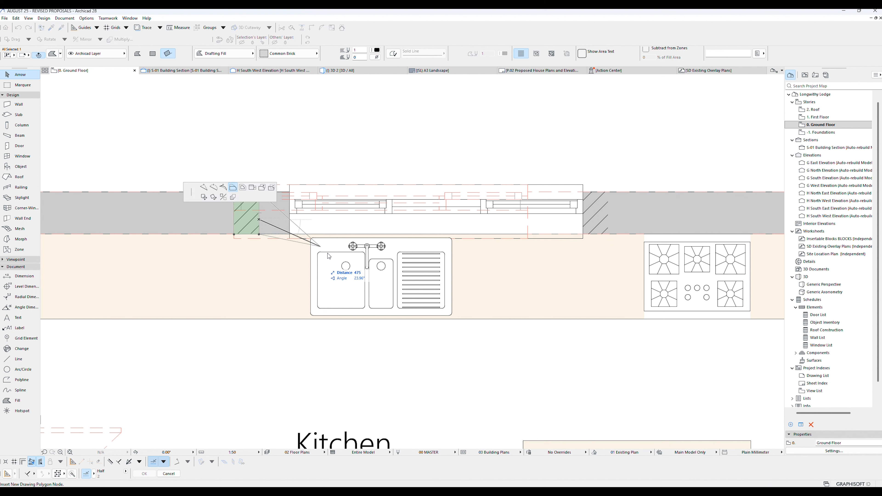
pyautogui.click(289, 233)
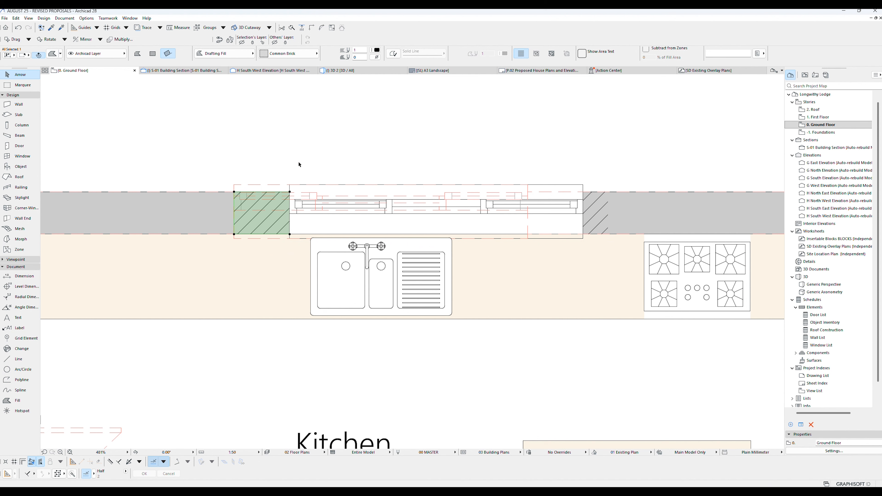
pyautogui.click(299, 165)
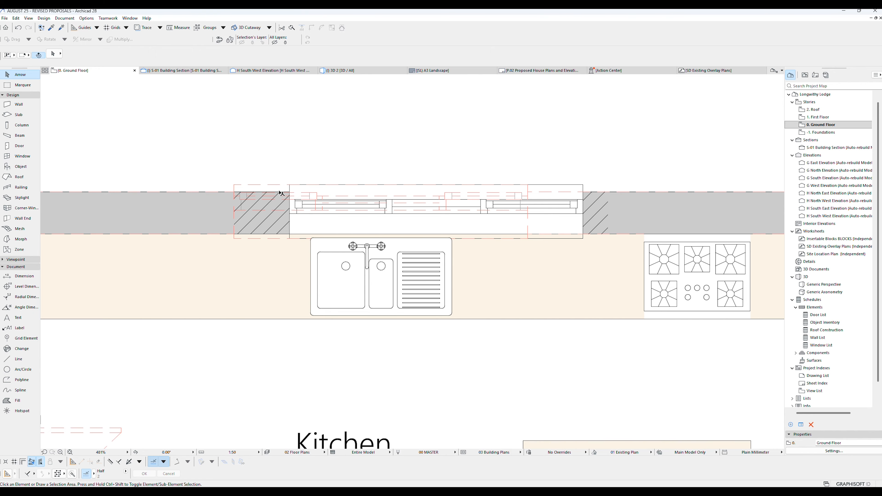
# - Open the P.02 Proposed House Plans and Elevations layout to view the overlaid ground floor plan
pyautogui.scroll(-5, 337, 151)
pyautogui.scroll(-2, 345, 153)
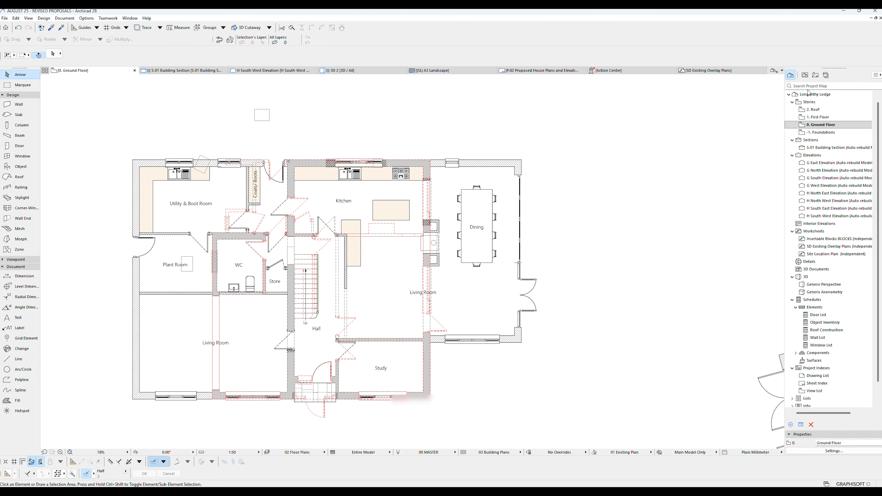
pyautogui.click(815, 75)
pyautogui.click(816, 109)
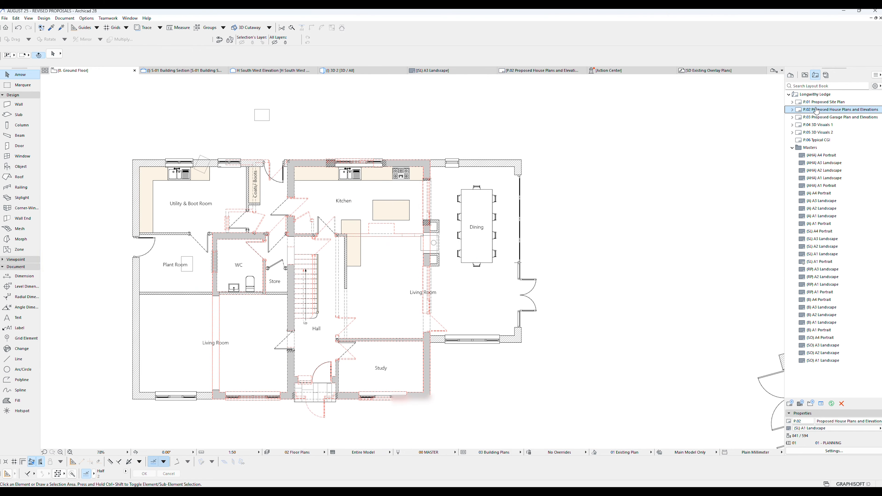
pyautogui.doubleClick(816, 110)
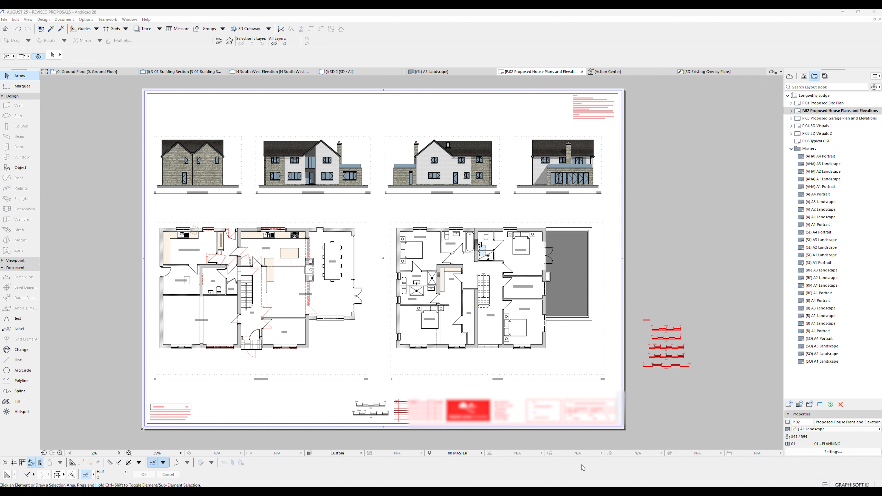
# - Switch to the Existing Archicad project, select the entire 1. First Floor plan and copy it
pyautogui.moveTo(580, 489)
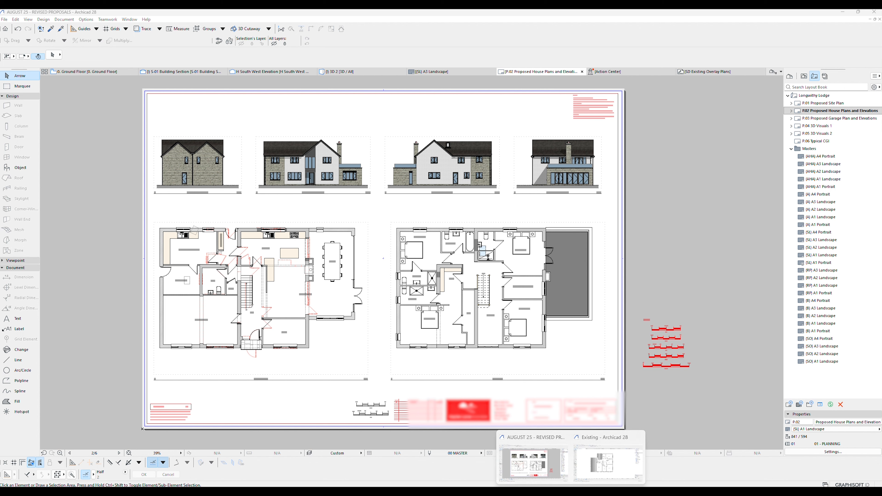
pyautogui.click(603, 467)
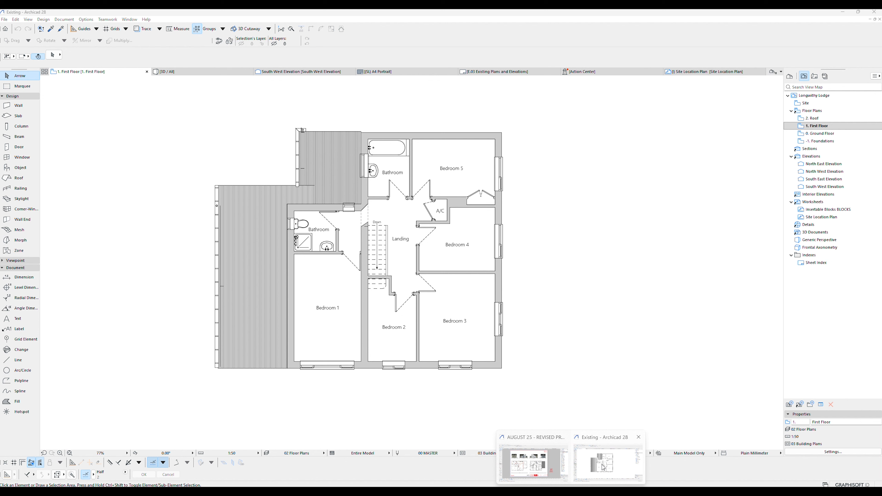
pyautogui.click(798, 128)
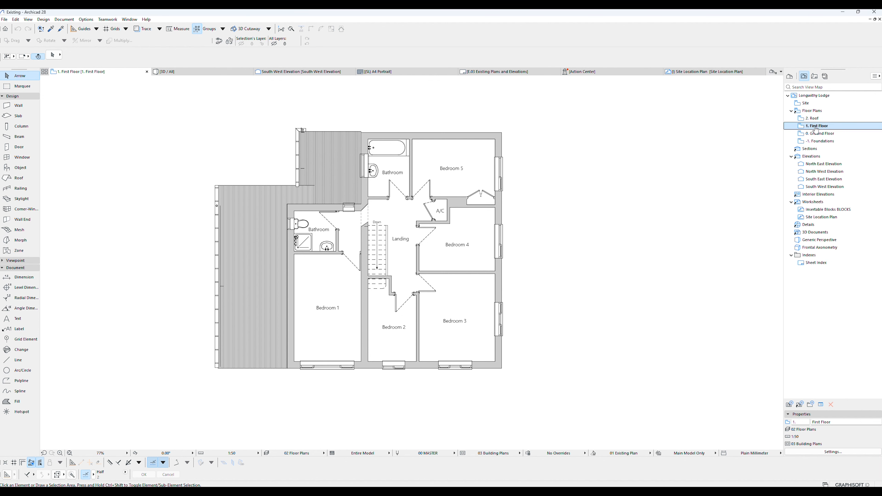
pyautogui.click(559, 107)
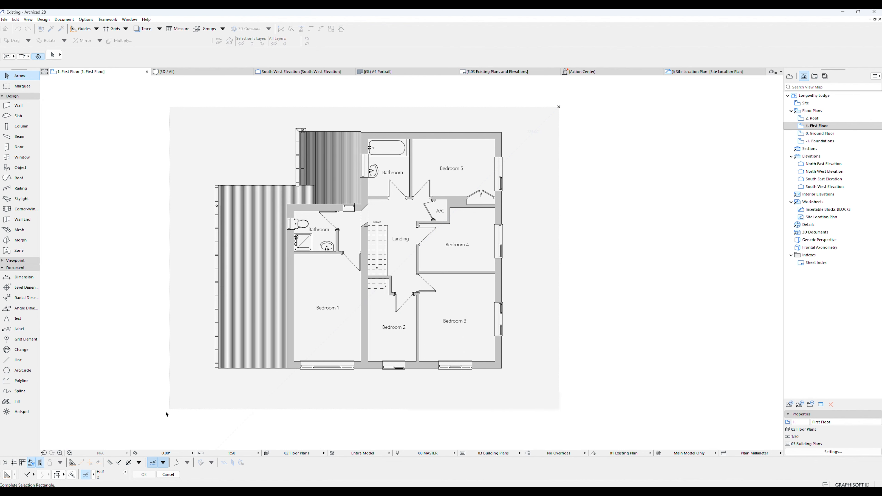
pyautogui.click(166, 414)
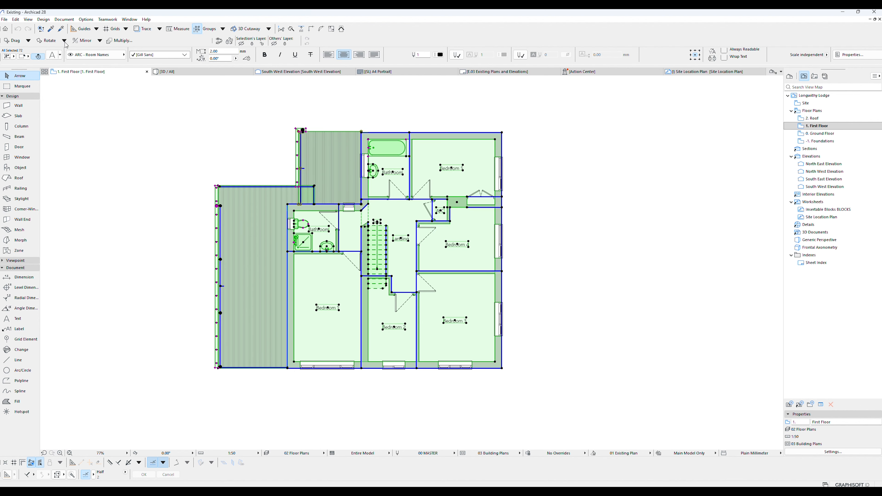
pyautogui.click(15, 19)
pyautogui.click(22, 66)
# - Switch to the AUGUST 25 - REVISED PROPOSALS project and open the SD Existing Overlay Plans worksheet
pyautogui.click(541, 465)
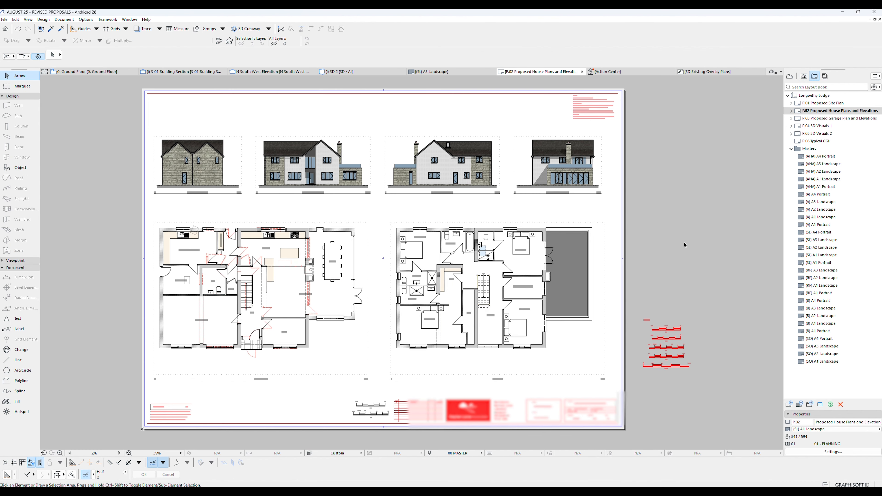
pyautogui.click(790, 77)
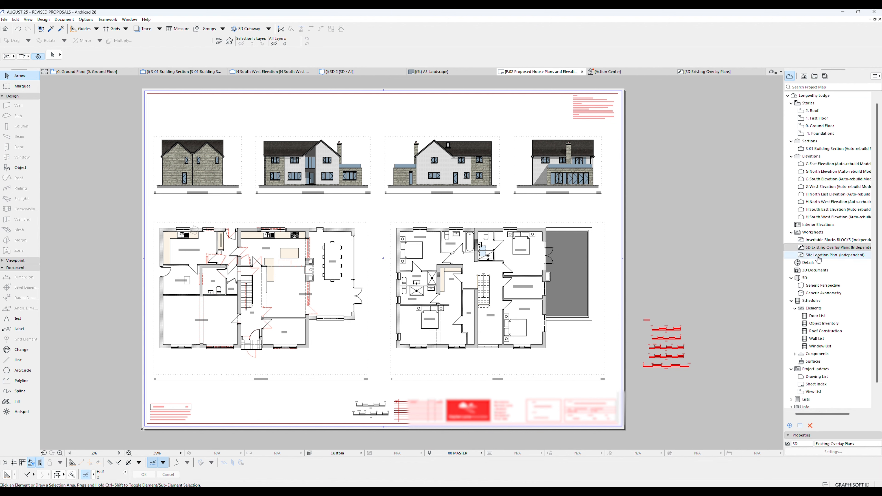
pyautogui.click(811, 248)
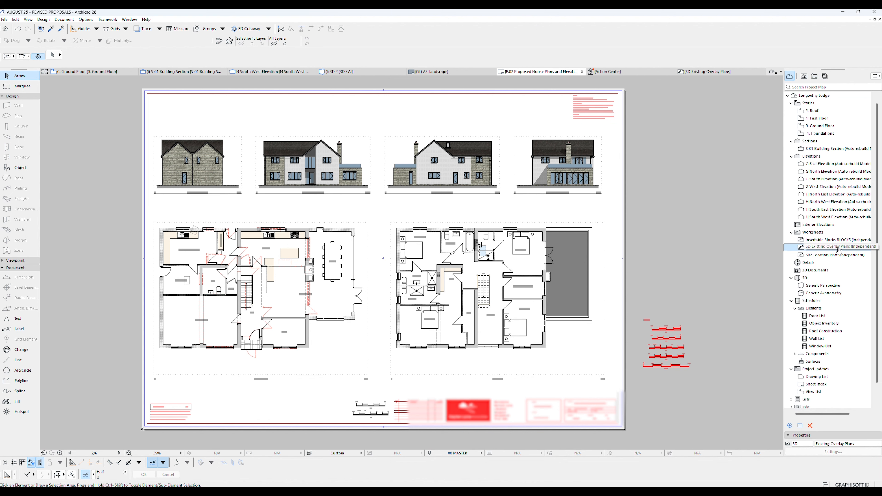
pyautogui.doubleClick(857, 247)
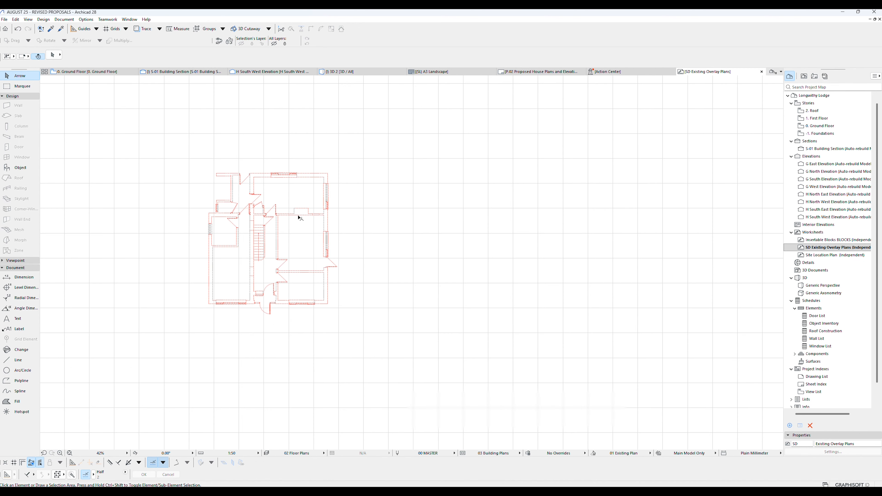
pyautogui.click(299, 218)
pyautogui.click(350, 223)
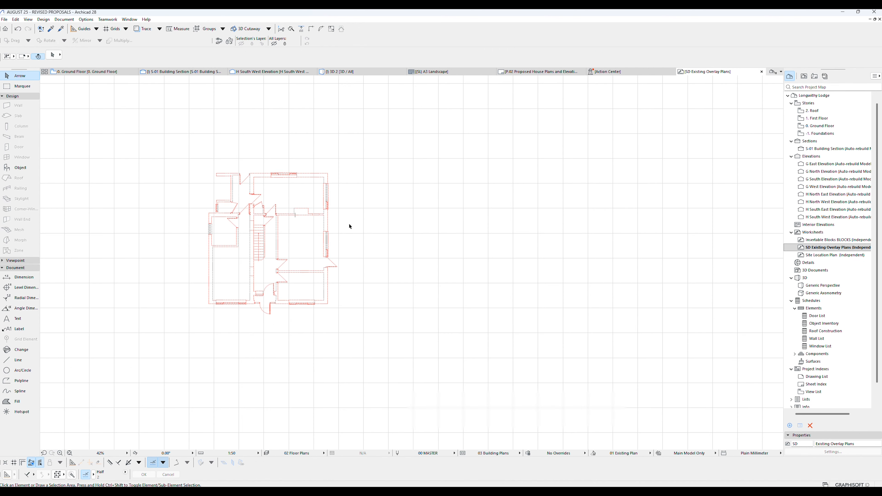
# - Paste the copied first floor plan at the centre of the current view and move it clear of the red ground floor overlay
pyautogui.click(16, 20)
pyautogui.click(47, 79)
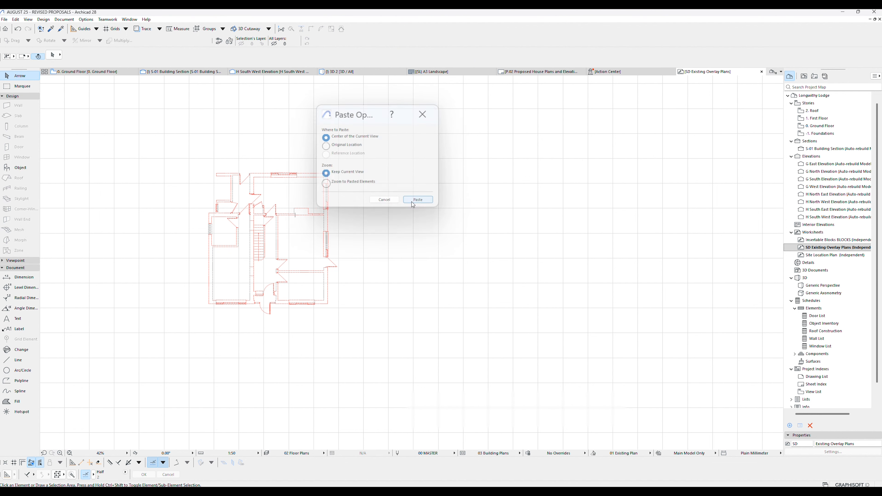
pyautogui.click(418, 200)
pyautogui.moveTo(393, 280); pyautogui.dragTo(440, 258)
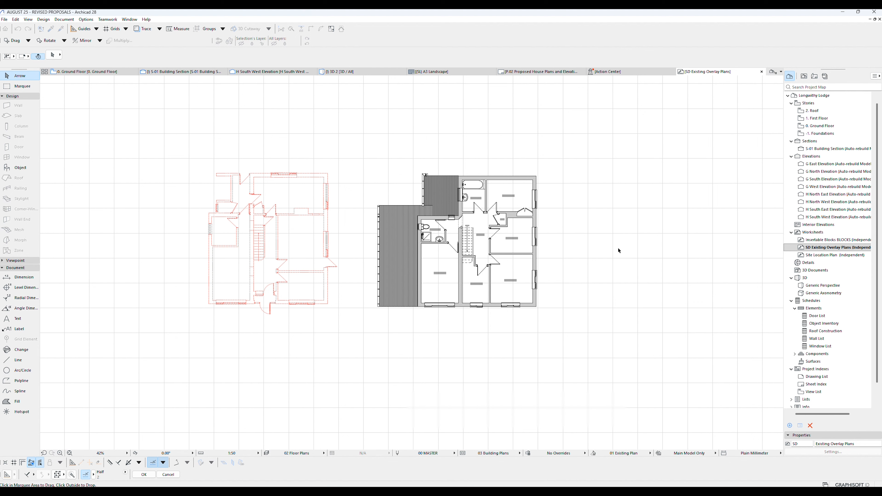
# - Try to delete all fills inside a marquee around the pasted first floor plan, undo the deletion and clear the marquee
pyautogui.click(22, 85)
pyautogui.click(353, 162)
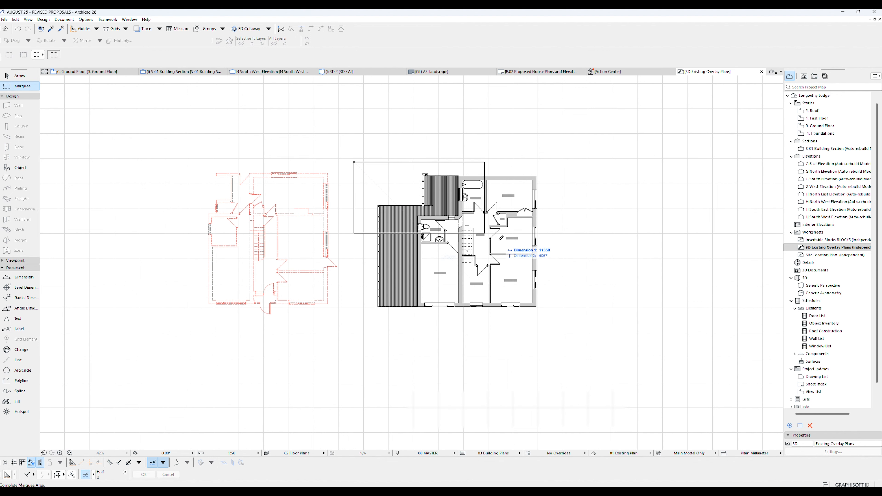
pyautogui.click(579, 323)
pyautogui.click(17, 402)
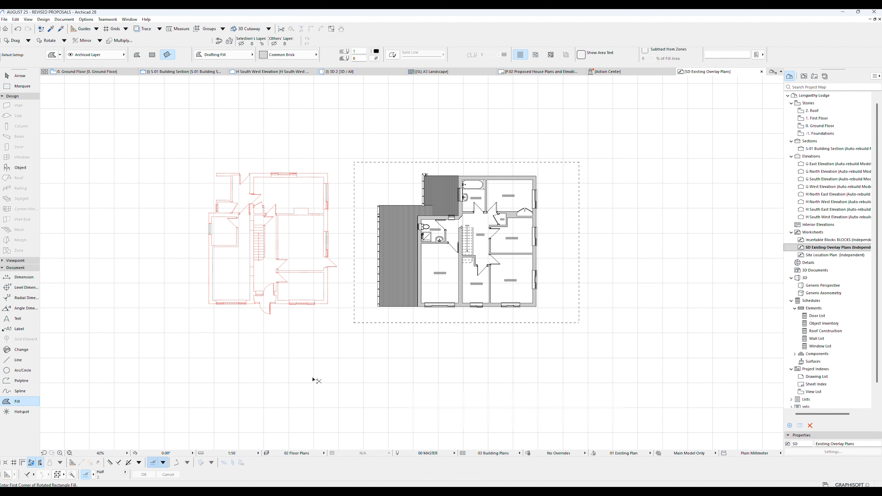
pyautogui.hotkey('ctrl', 'a')
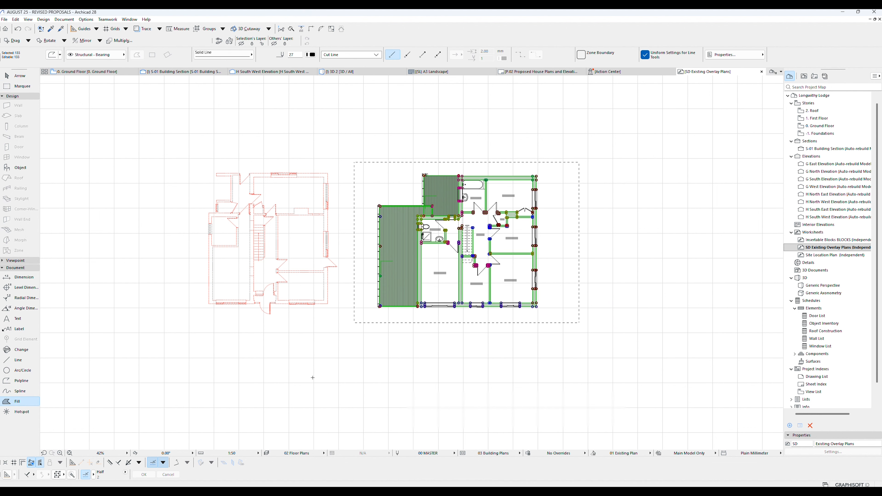
pyautogui.press('Delete')
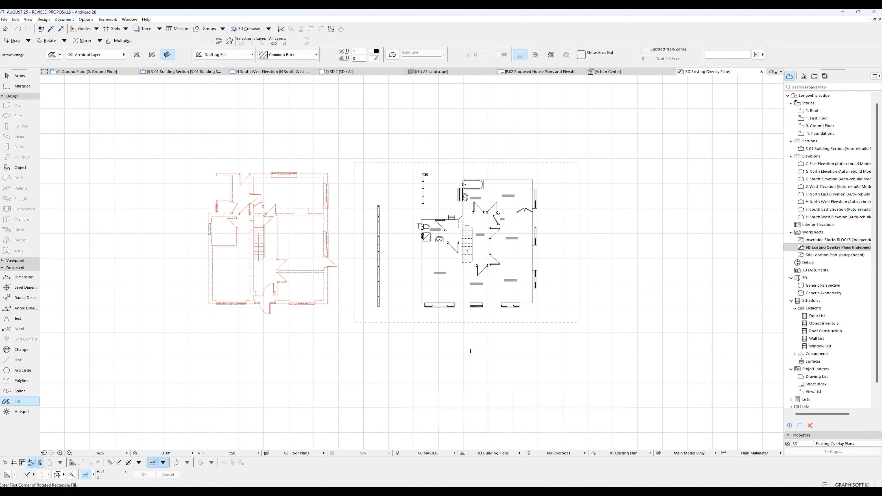
pyautogui.press('Escape')
pyautogui.hotkey('ctrl', 'z')
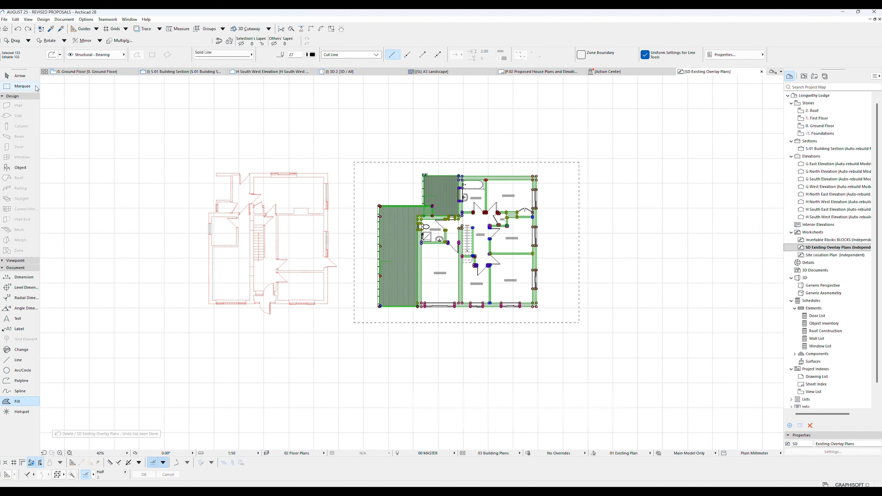
pyautogui.click(23, 76)
pyautogui.click(398, 148)
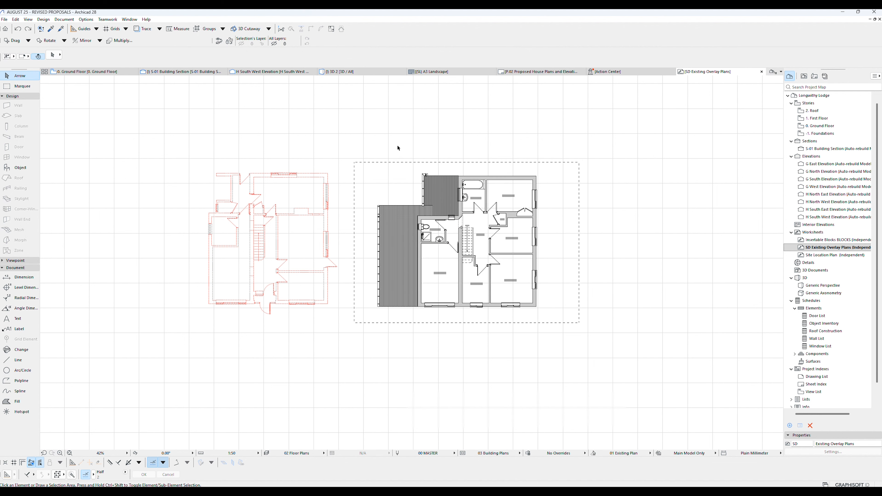
pyautogui.click(433, 126)
pyautogui.press('Escape')
pyautogui.press('Escape')
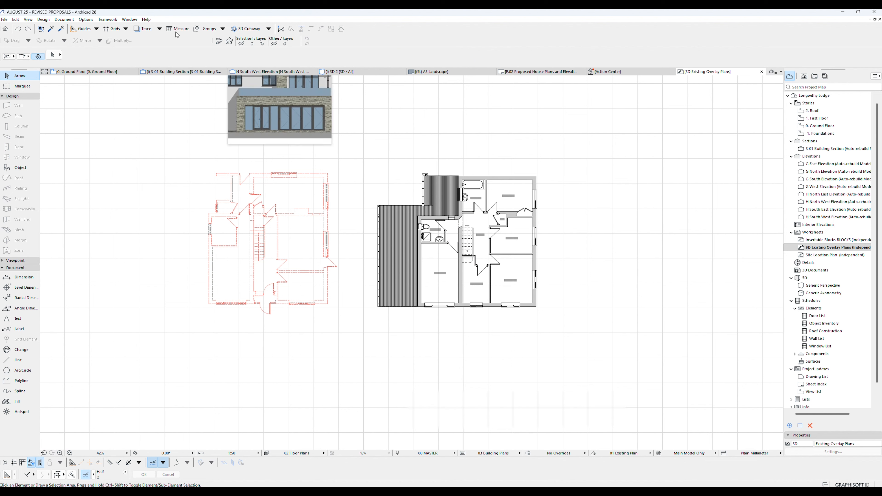
# - Suspend groups and check individual selection by shifting the Bedroom 2 label and selecting the Bedroom 3 label, ending with nothing selected
pyautogui.click(198, 32)
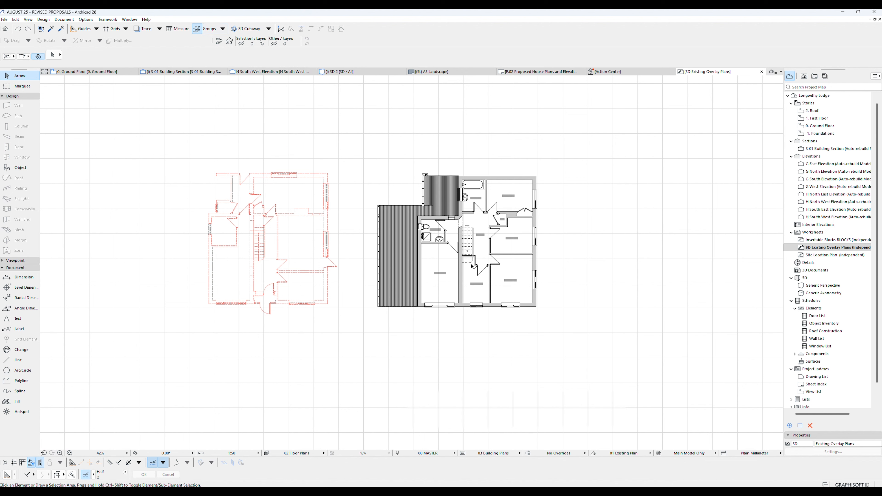
pyautogui.click(462, 283)
pyautogui.moveTo(482, 284); pyautogui.dragTo(500, 288)
pyautogui.click(510, 279)
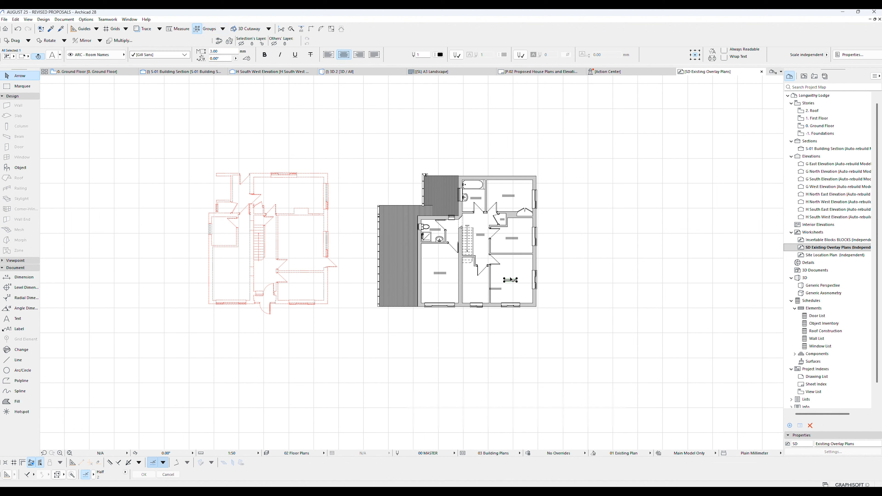
pyautogui.click(501, 336)
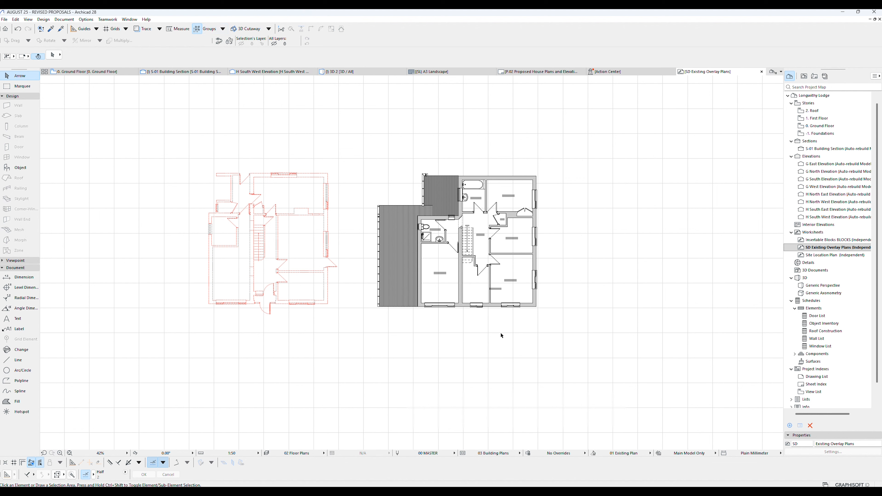
# - Delete all fills inside a marquee around the pasted first floor plan and remove the marquee
pyautogui.click(22, 86)
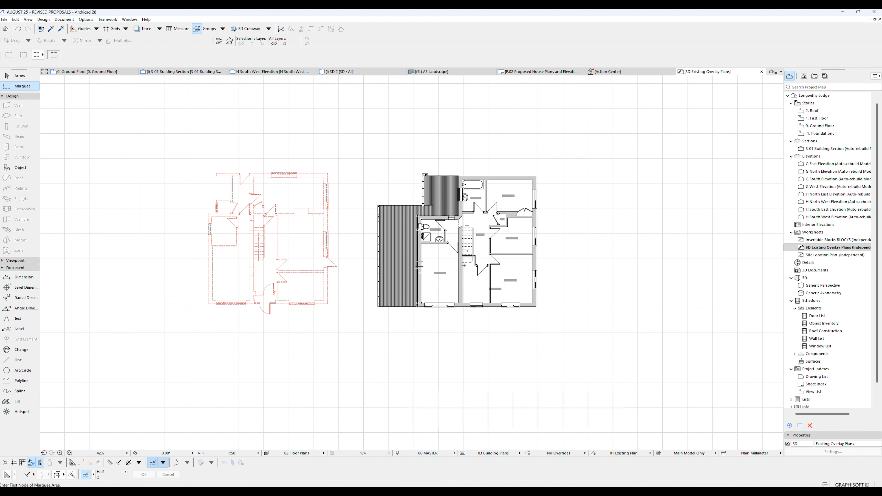
pyautogui.click(360, 157)
pyautogui.click(563, 335)
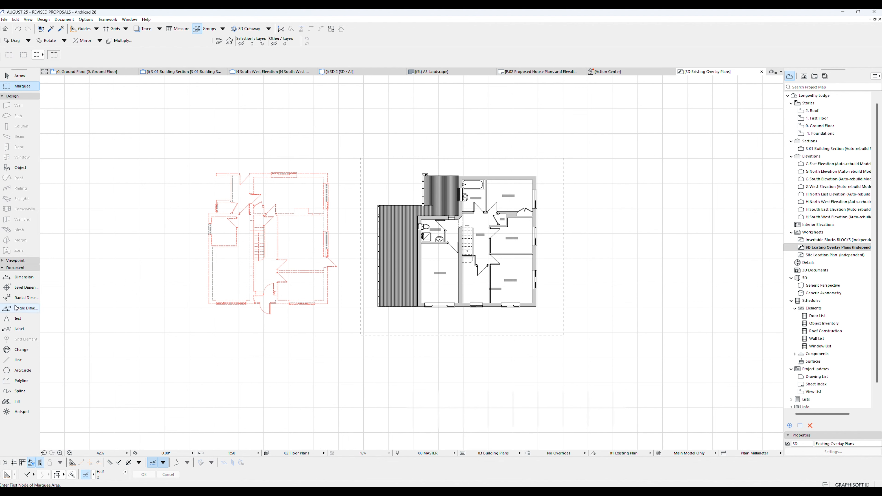
pyautogui.click(16, 401)
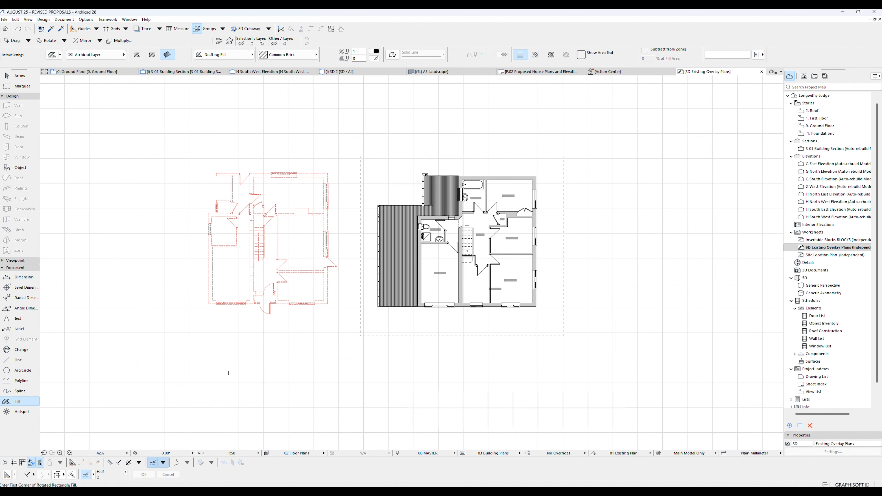
pyautogui.hotkey('ctrl', 'a')
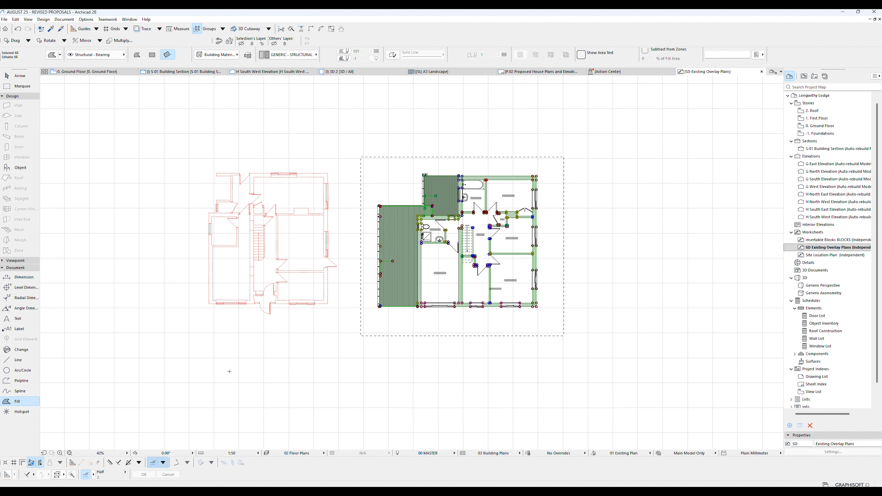
pyautogui.press('Escape')
pyautogui.press('Escape')
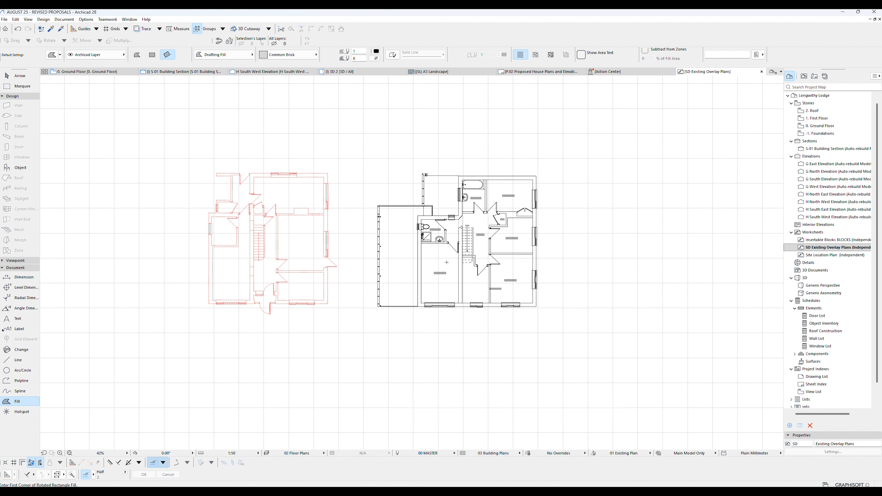
pyautogui.press('Escape')
# - Delete the lower roof outlines, gutter lines and leftover points outside the first floor walls
pyautogui.scroll(3, 475, 243)
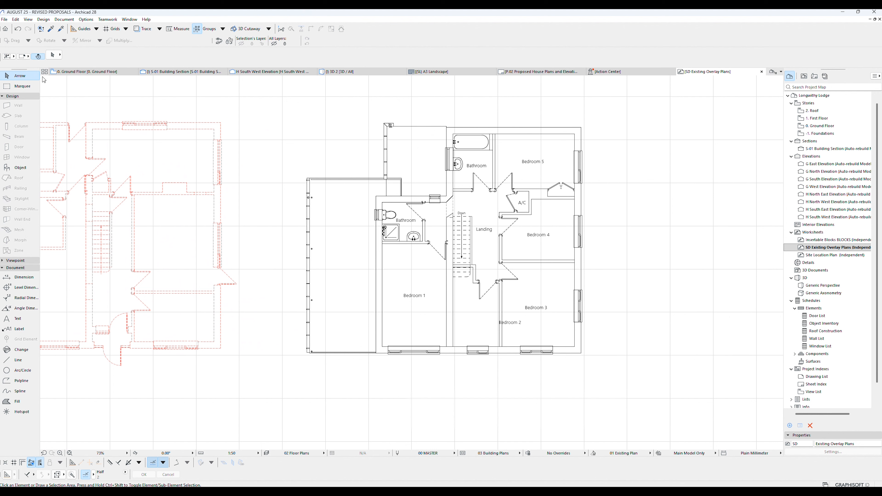
pyautogui.moveTo(433, 114); pyautogui.dragTo(300, 190)
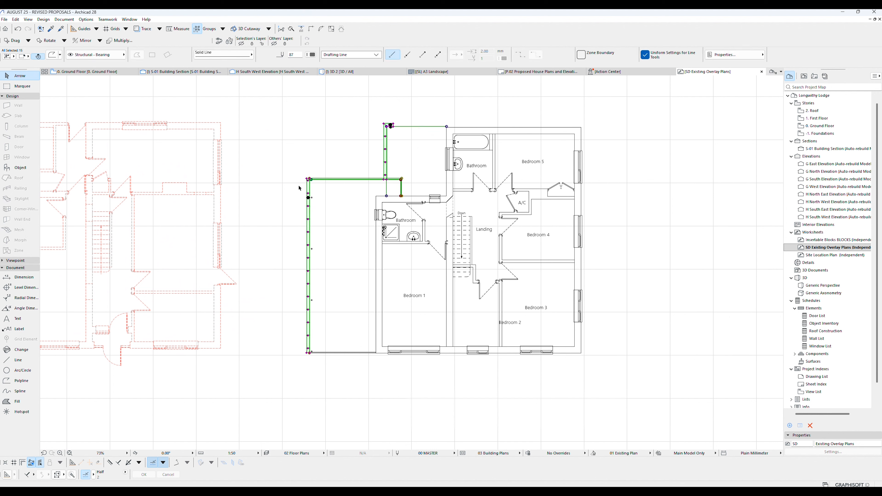
pyautogui.press('Delete')
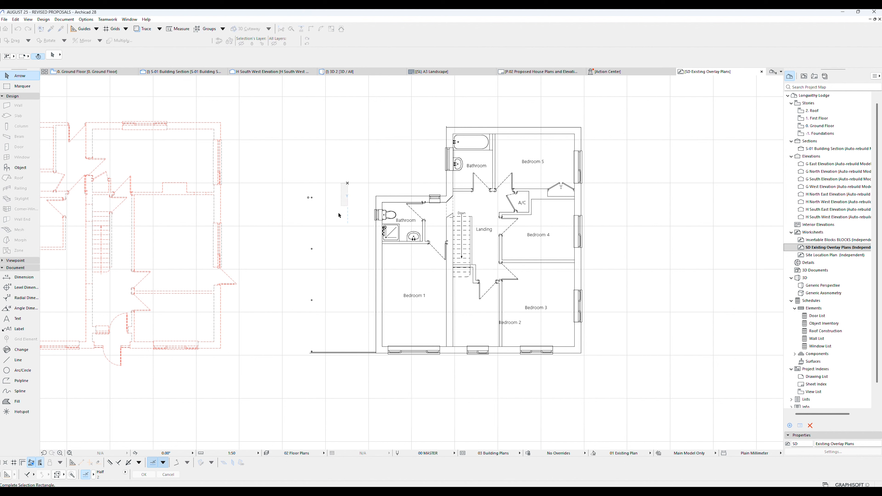
pyautogui.moveTo(348, 183); pyautogui.dragTo(290, 363)
pyautogui.press('Delete')
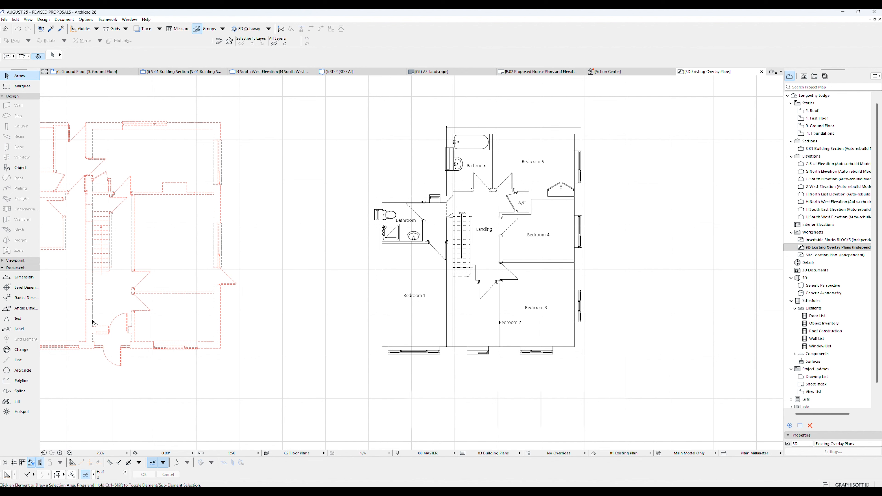
# - Delete all room name texts inside a marquee around the first floor plan and remove the marquee
pyautogui.click(23, 85)
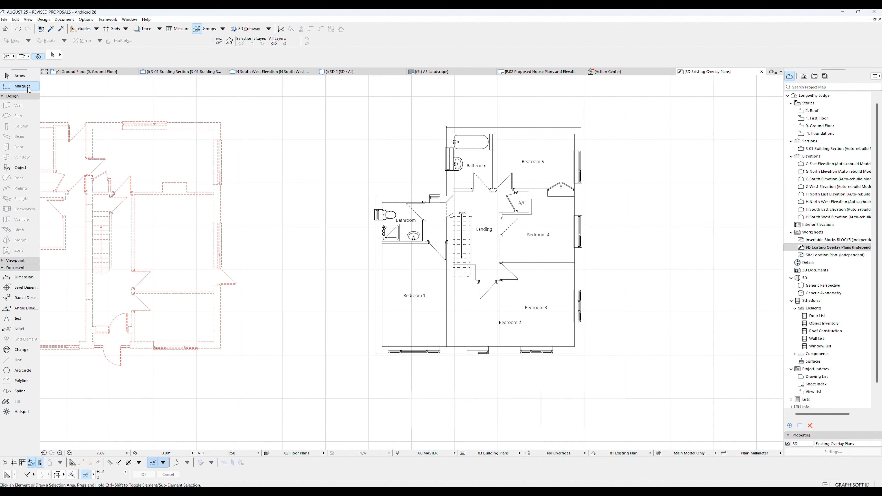
pyautogui.click(338, 102)
pyautogui.click(622, 386)
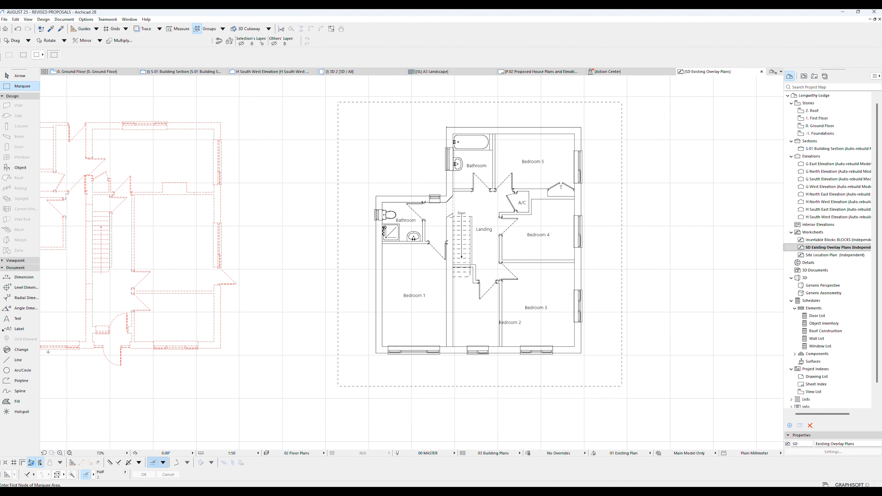
pyautogui.click(18, 320)
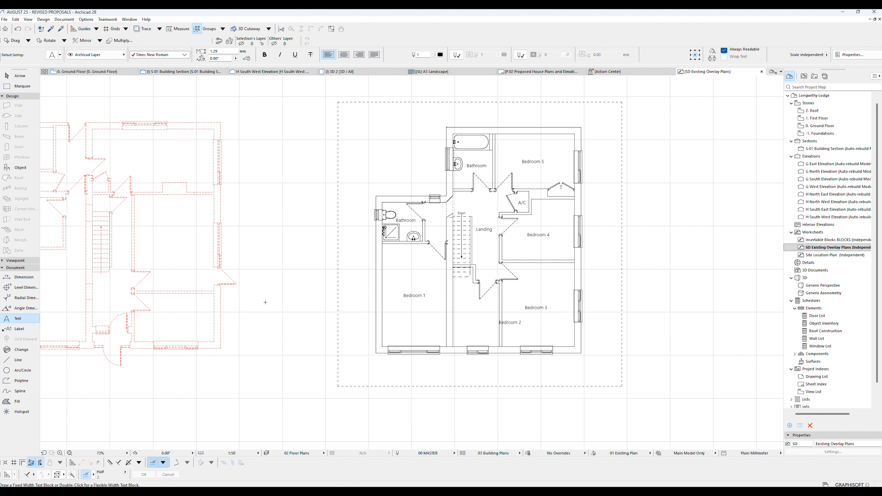
pyautogui.hotkey('ctrl', 'a')
pyautogui.press('Delete')
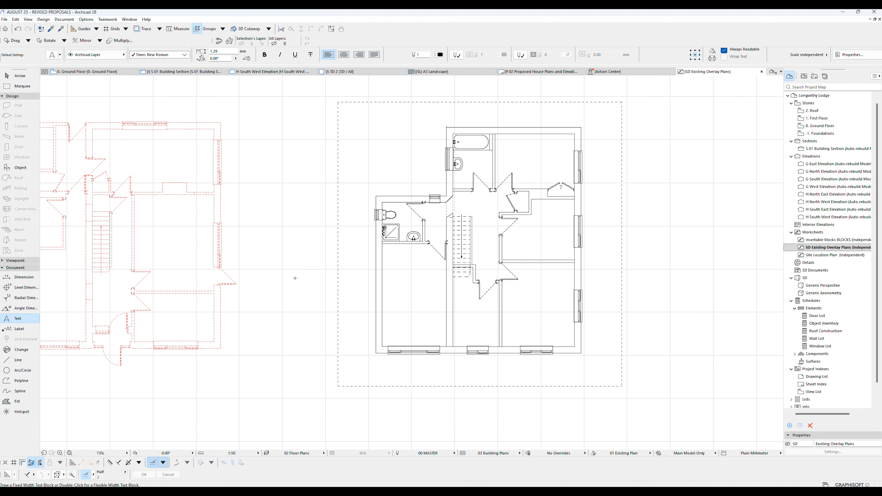
pyautogui.press('Escape')
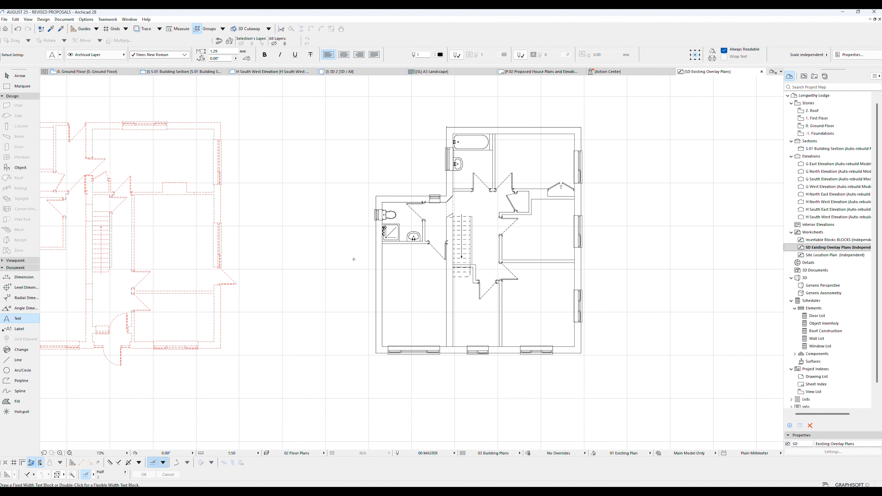
# - Select all first floor plan elements on the worksheet and set their pen to red number 100
pyautogui.click(21, 77)
pyautogui.moveTo(623, 122); pyautogui.dragTo(349, 379)
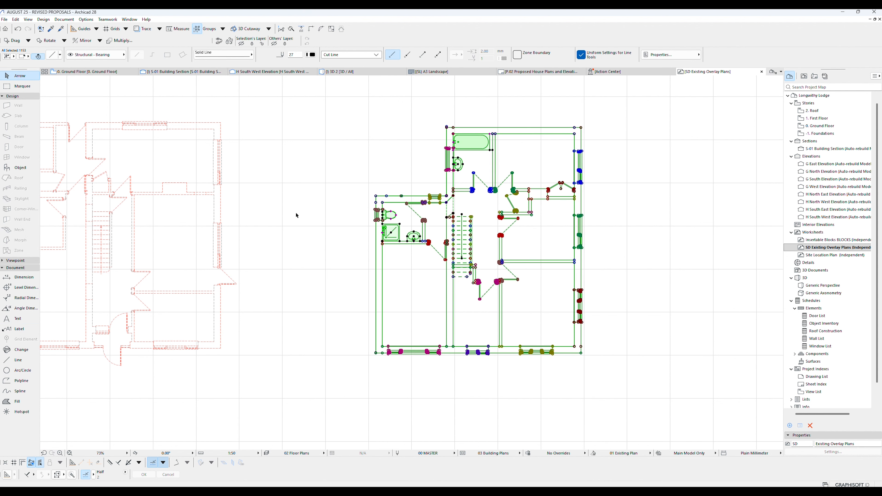
pyautogui.hotkey('ctrl', 't')
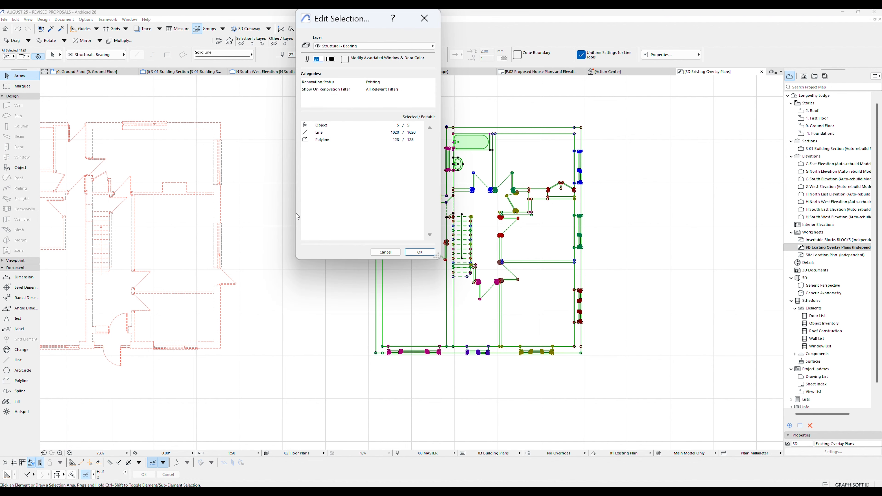
pyautogui.click(329, 59)
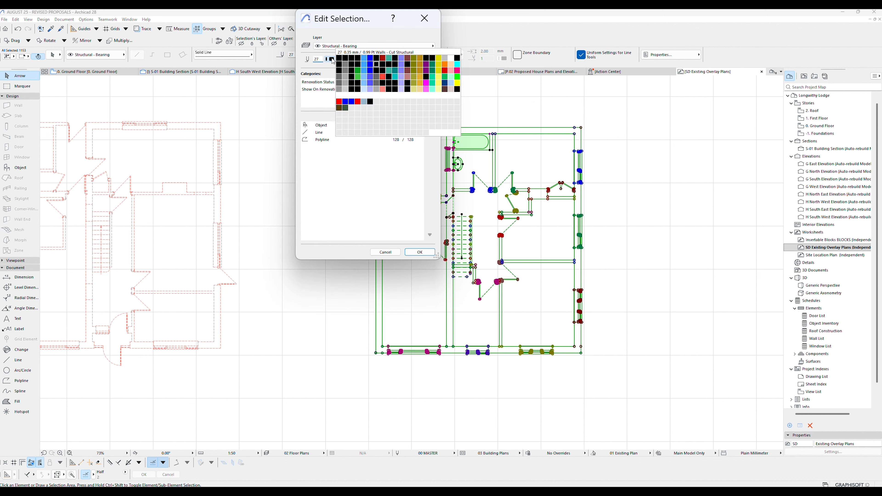
pyautogui.click(383, 90)
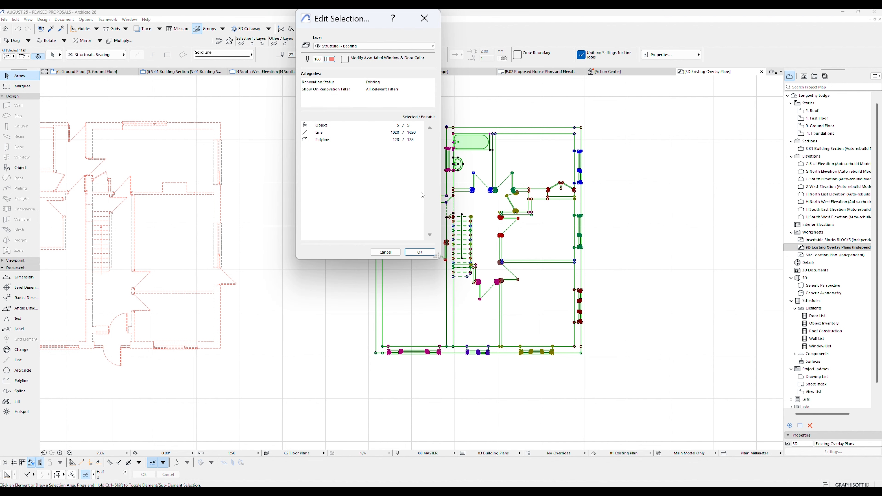
pyautogui.click(421, 253)
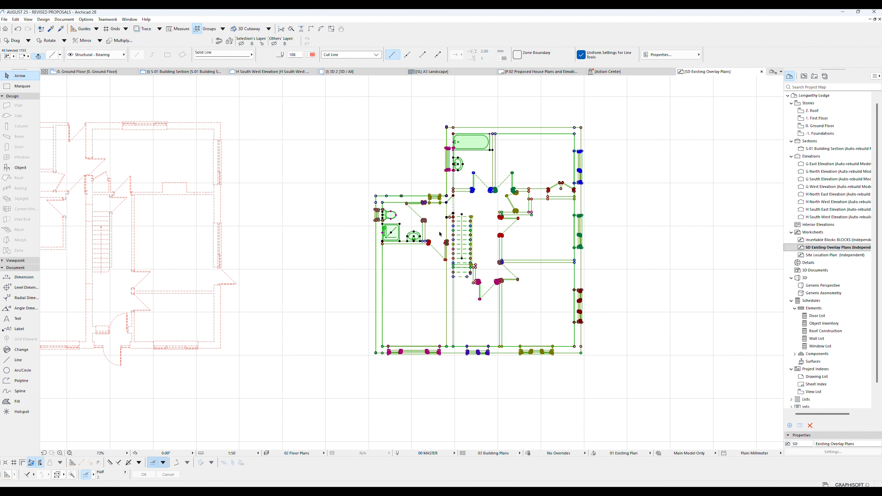
# - Change the selected first floor plan lines to the Hidden Line type and clear the selection
pyautogui.click(245, 56)
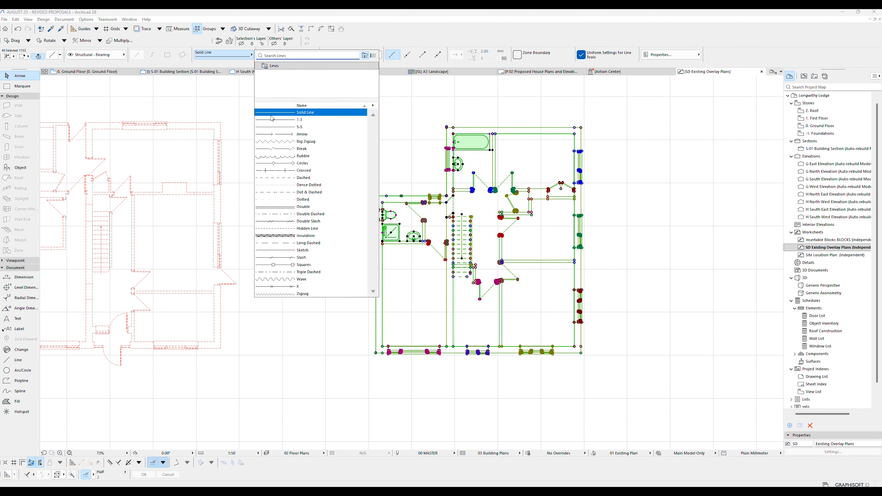
pyautogui.click(307, 228)
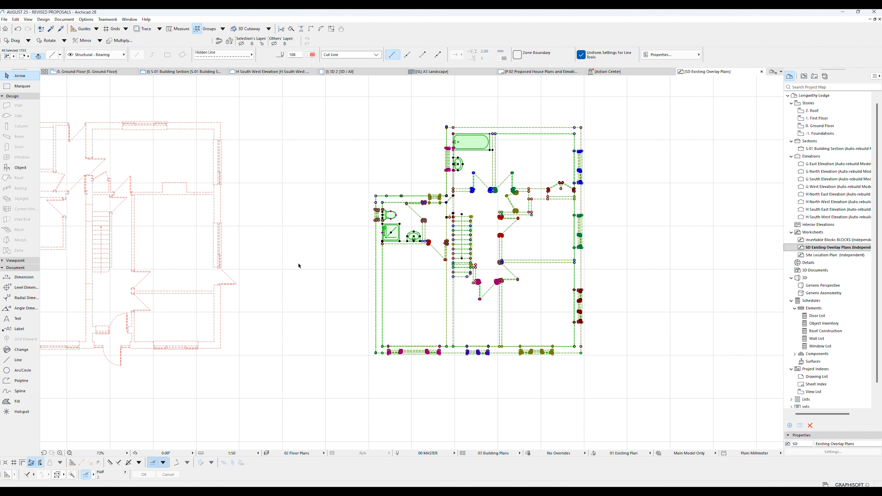
pyautogui.click(299, 266)
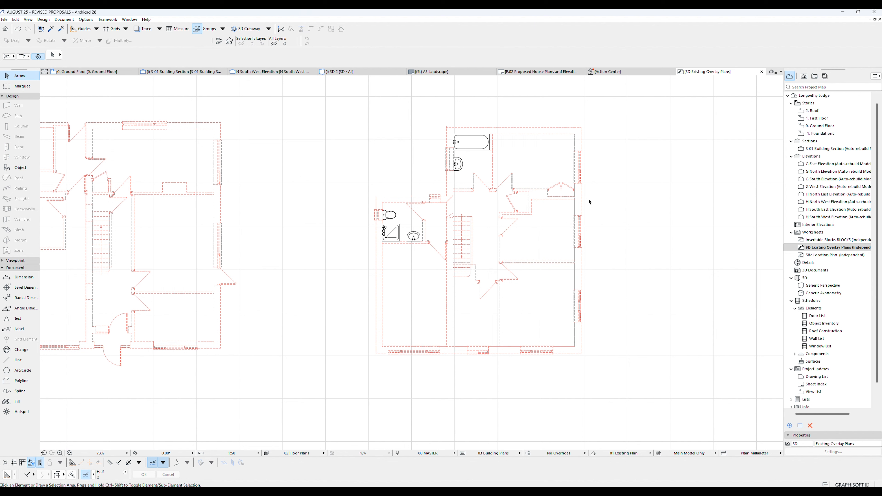
# - Delete the bath, both washbasins, the shower tray and the toilet from the first floor plan
pyautogui.click(473, 145)
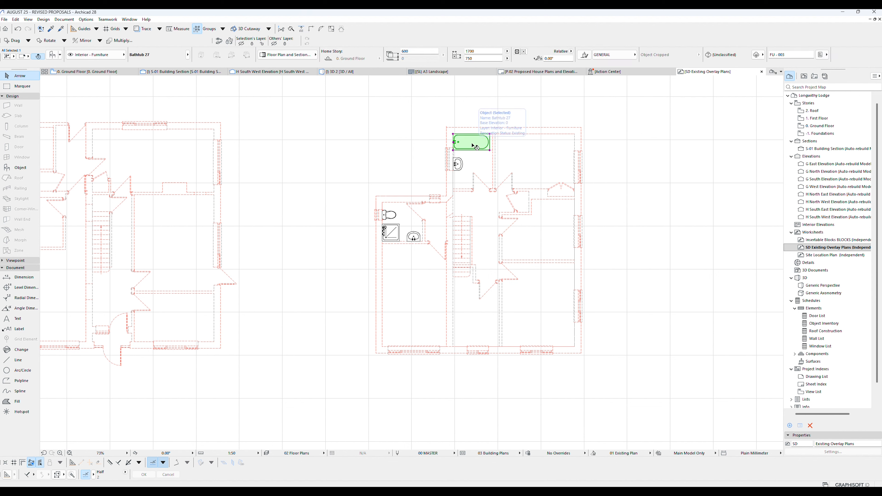
pyautogui.press('Delete')
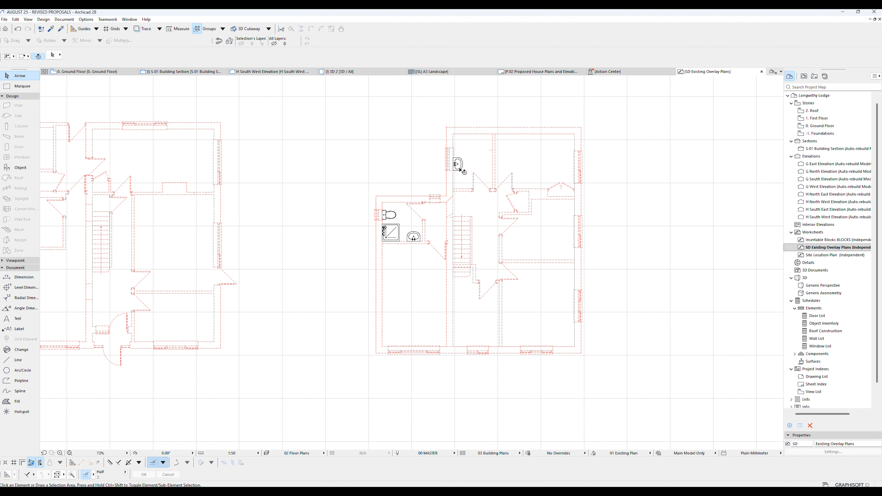
pyautogui.click(457, 164)
pyautogui.press('Delete')
pyautogui.click(413, 236)
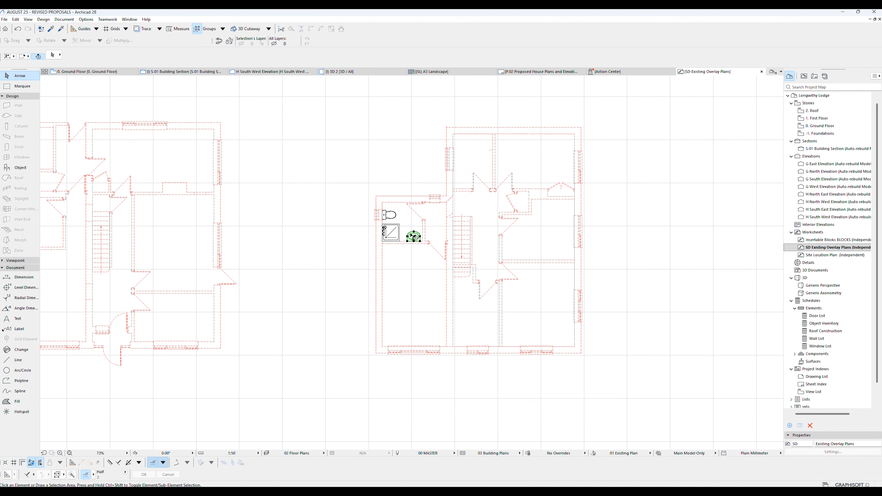
pyautogui.press('Delete')
pyautogui.click(390, 232)
pyautogui.press('Delete')
pyautogui.click(390, 219)
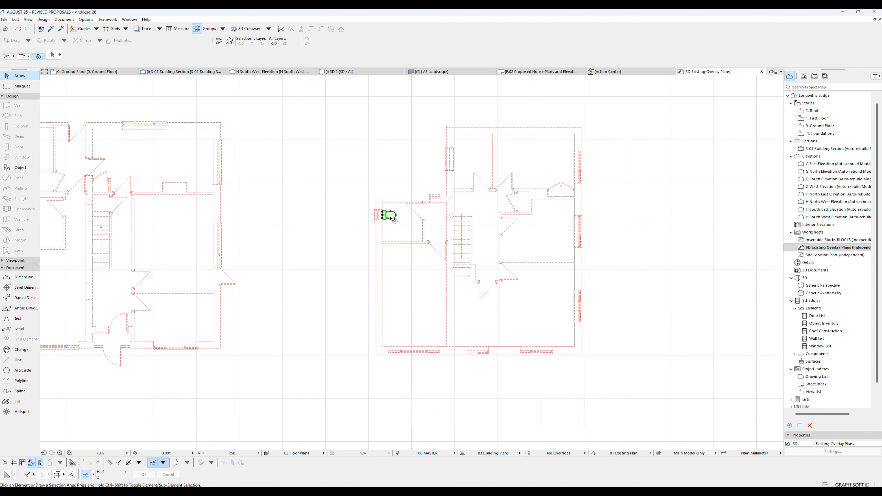
pyautogui.press('Delete')
# - Remove the stray line stubs beside the upper partition and above the outer wall corner
pyautogui.scroll(5, 486, 137)
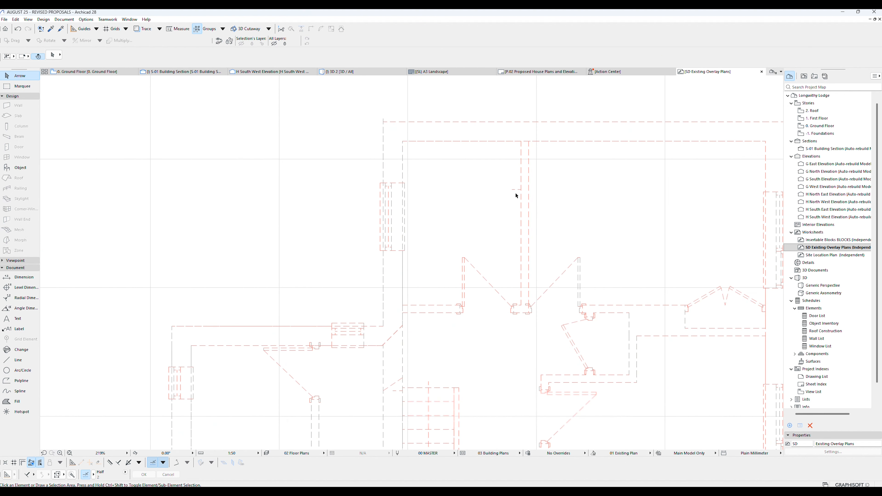
pyautogui.click(383, 120)
pyautogui.press('Escape')
pyautogui.scroll(5, 386, 121)
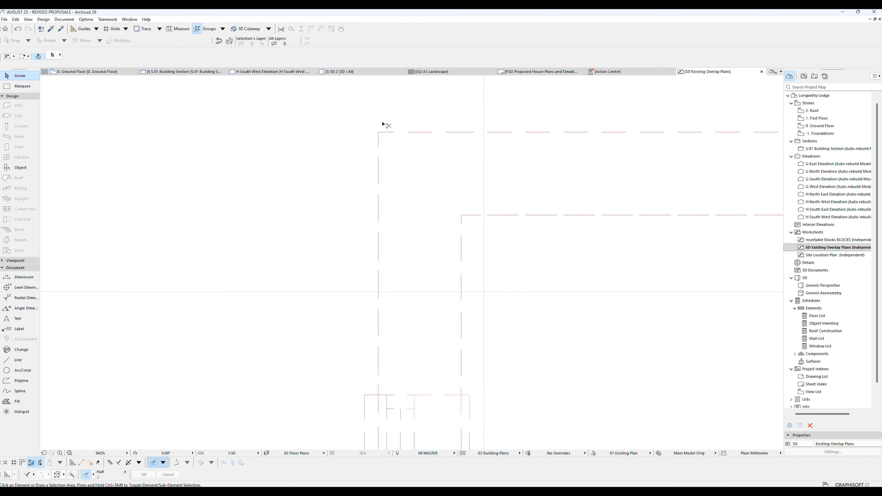
pyautogui.scroll(-6, 384, 123)
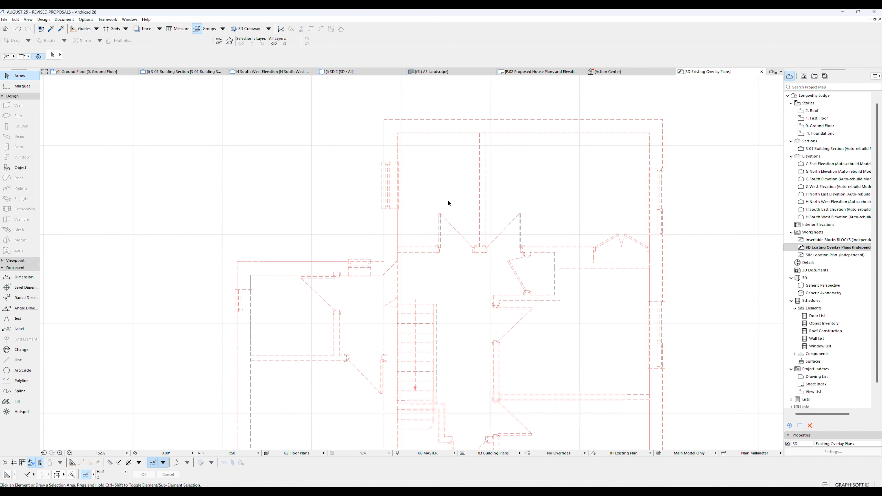
# - Examine the cleaned first floor plan and check the inner wall polyline by selecting it, leaving nothing selected
pyautogui.moveTo(430, 272); pyautogui.dragTo(346, 182, button='middle')
pyautogui.scroll(-2, 346, 184)
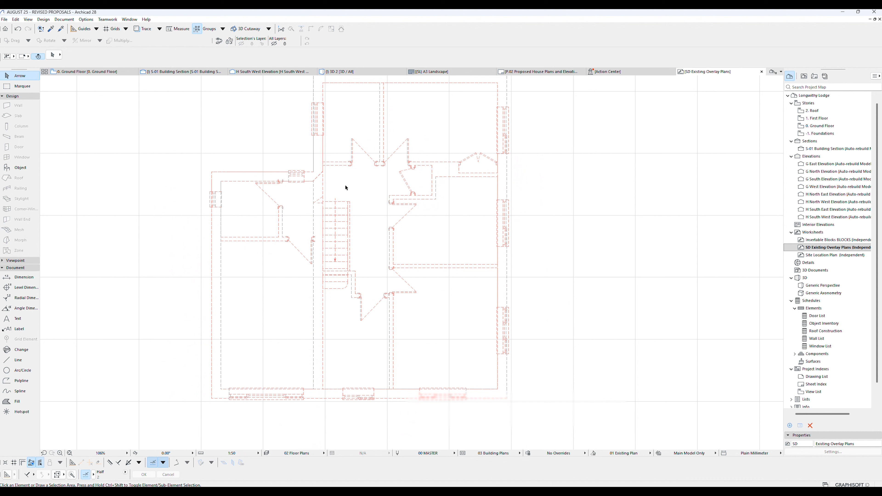
pyautogui.click(317, 390)
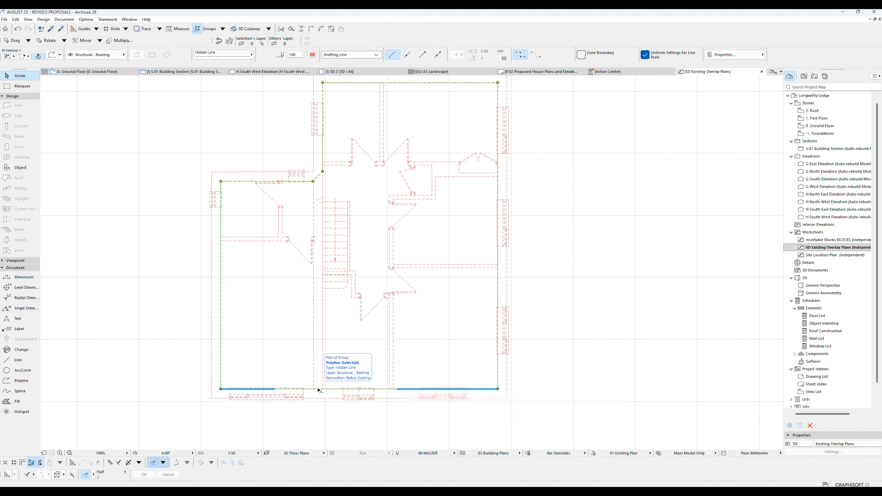
pyautogui.click(380, 358)
pyautogui.scroll(-2, 428, 318)
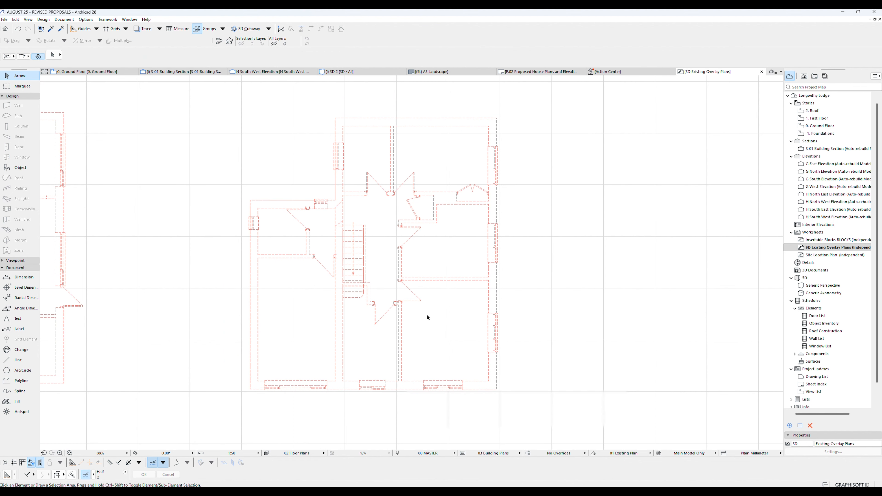
# - Group all linework of the first floor plan, lift the group suspension and copy the group
pyautogui.moveTo(522, 108); pyautogui.dragTo(232, 412)
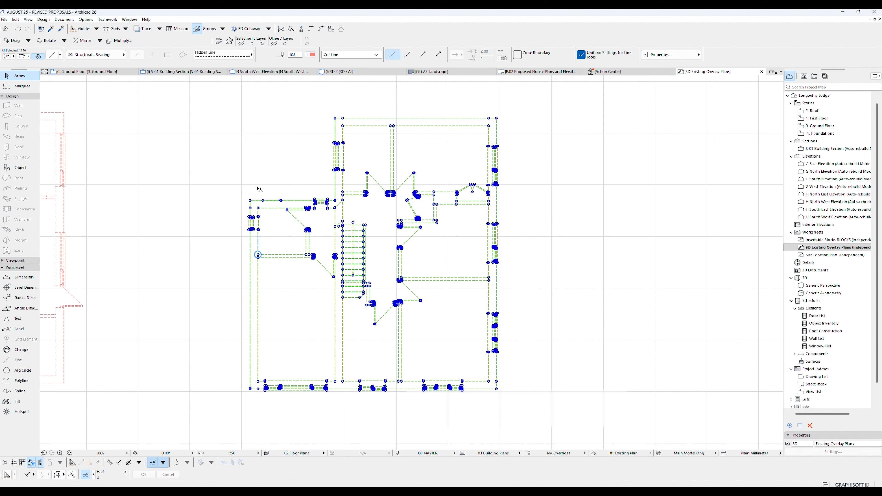
pyautogui.press('Escape')
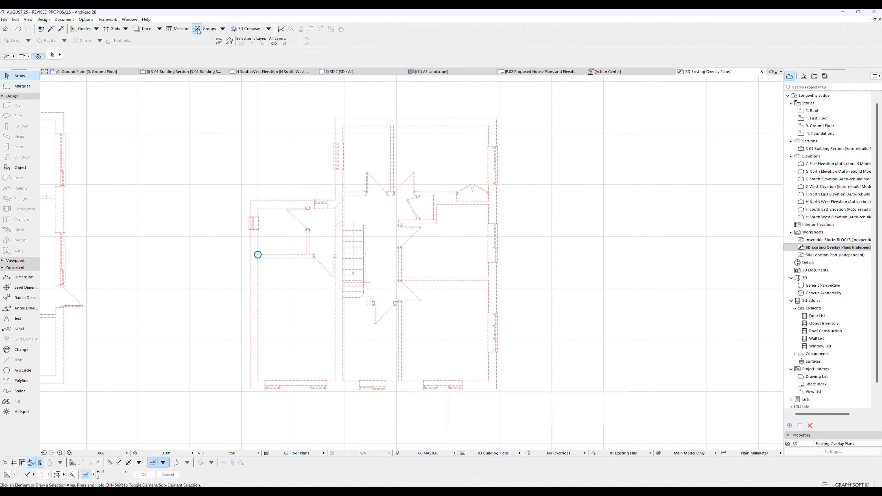
pyautogui.click(336, 191)
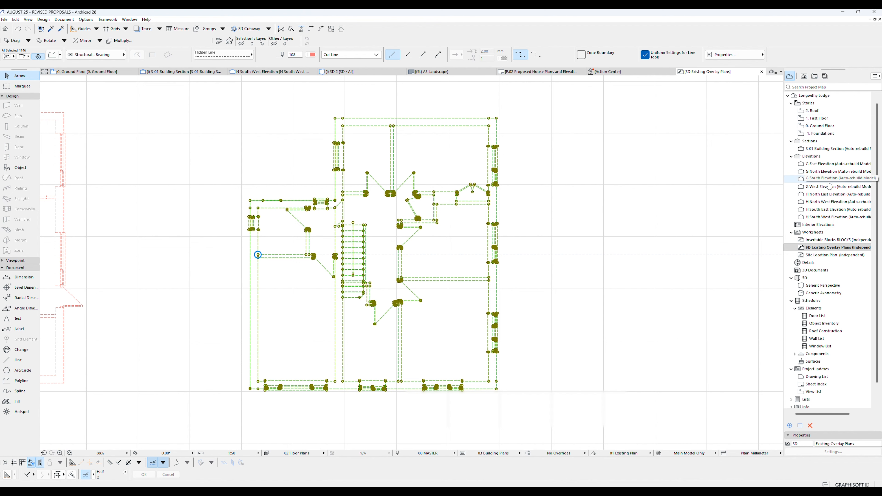
# - Paste the copied existing plan onto the First Floor story at the center of the current view
pyautogui.doubleClick(814, 118)
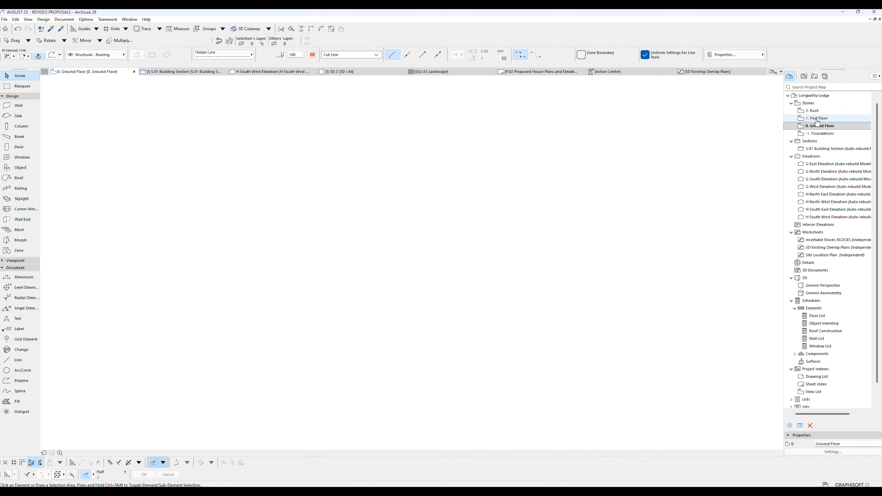
pyautogui.scroll(-3, 325, 224)
pyautogui.moveTo(325, 224); pyautogui.dragTo(271, 265, button='middle')
pyautogui.click(15, 21)
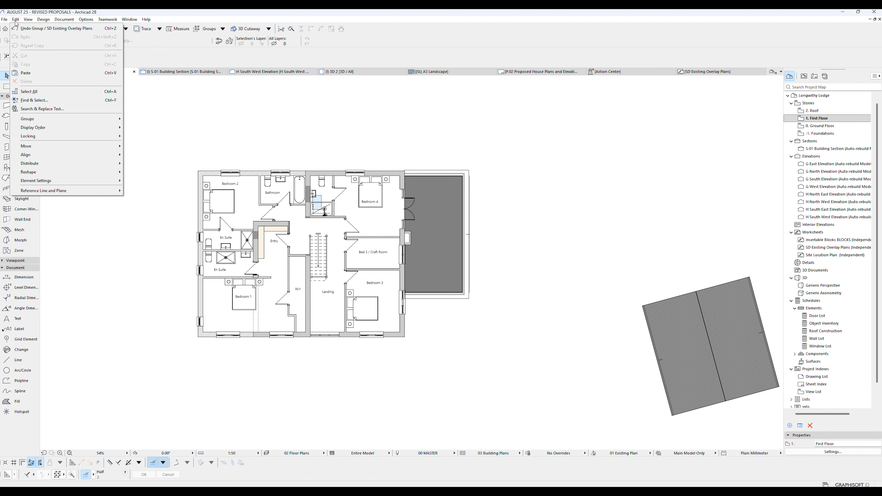
pyautogui.click(36, 74)
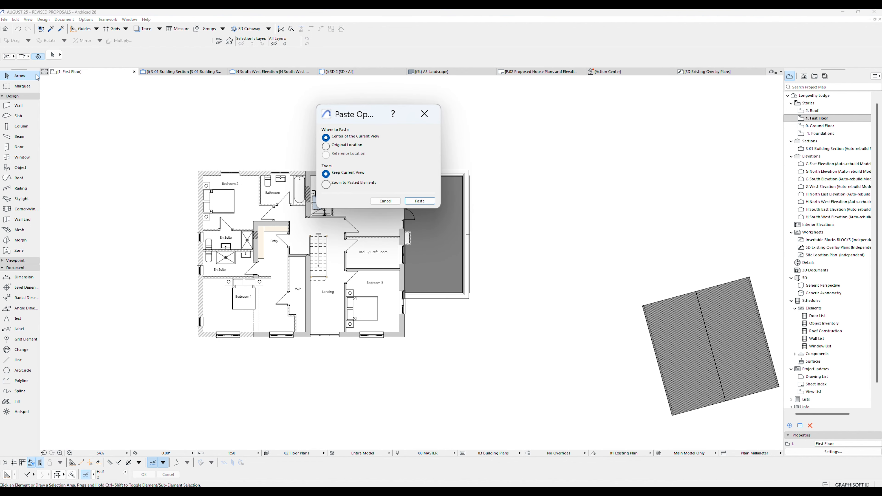
pyautogui.click(420, 201)
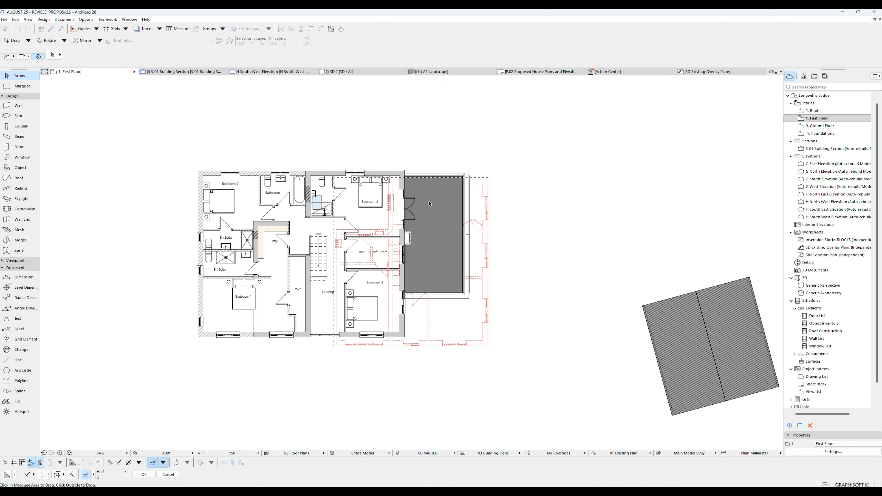
pyautogui.click(532, 271)
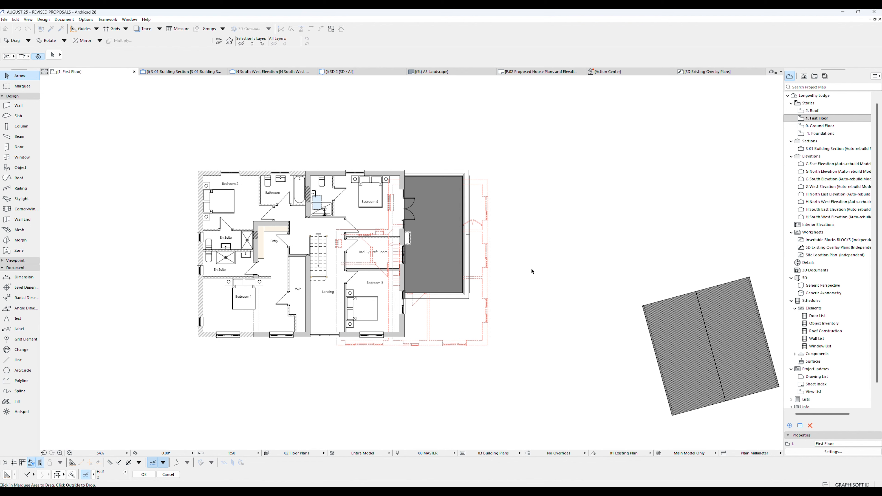
# - Move the pasted plan by its outer wall corner onto the matching outer wall corner below Bedroom 3
pyautogui.click(487, 345)
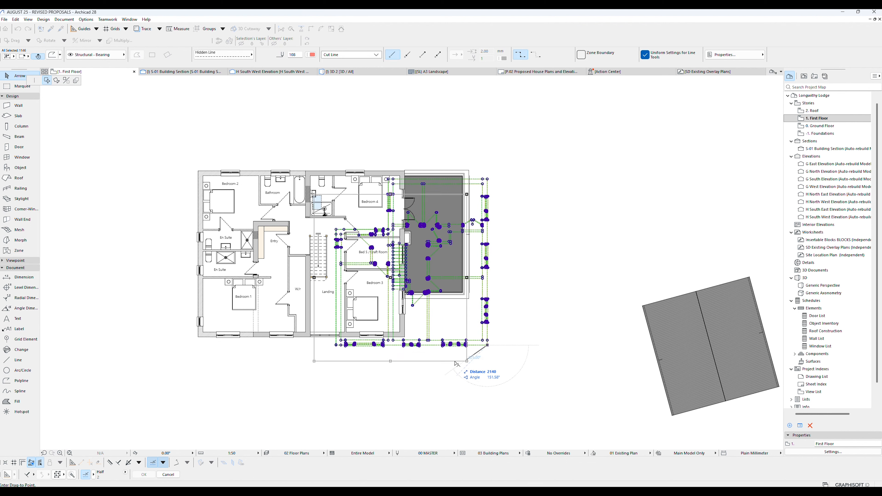
pyautogui.scroll(2, 407, 338)
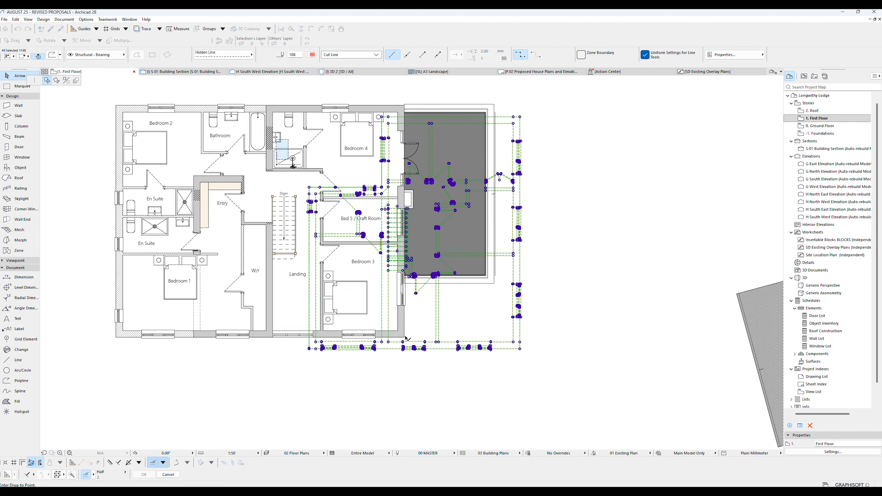
pyautogui.scroll(4, 407, 337)
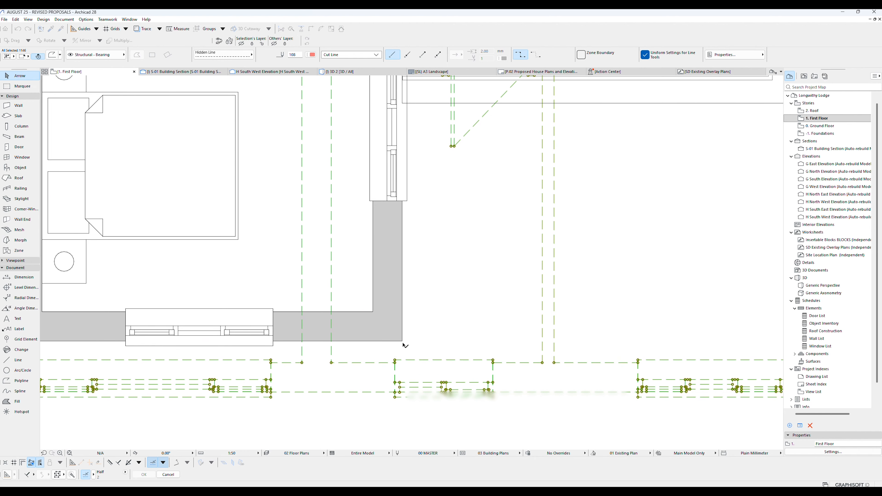
pyautogui.click(405, 345)
pyautogui.press('Escape')
pyautogui.scroll(-4, 451, 332)
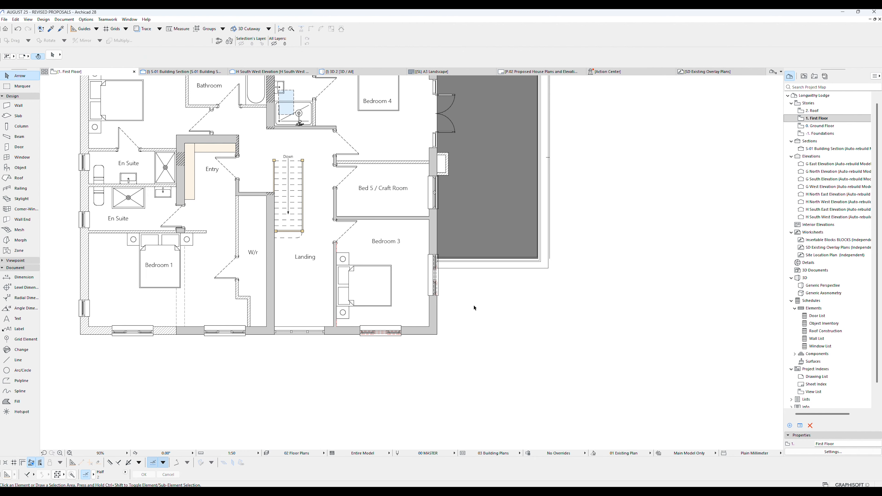
# - Send the red overlay group to the back of the display order and deselect it
pyautogui.moveTo(475, 308); pyautogui.dragTo(551, 371, button='middle')
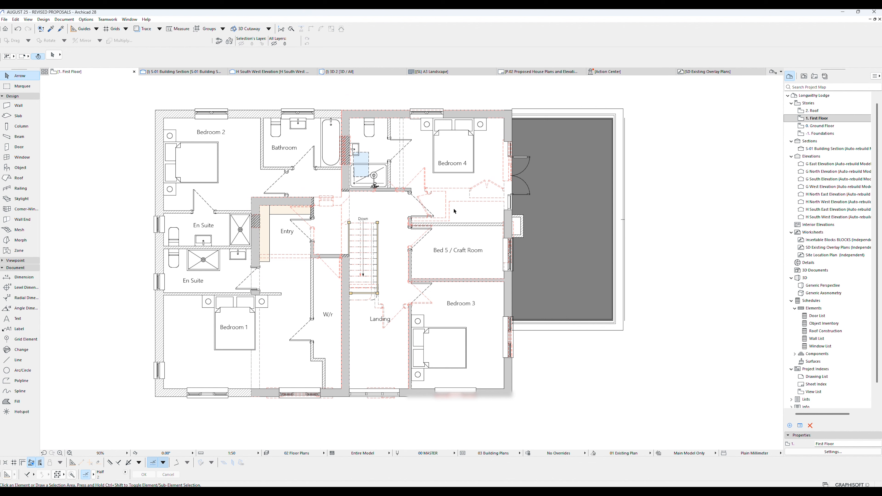
pyautogui.scroll(1, 452, 211)
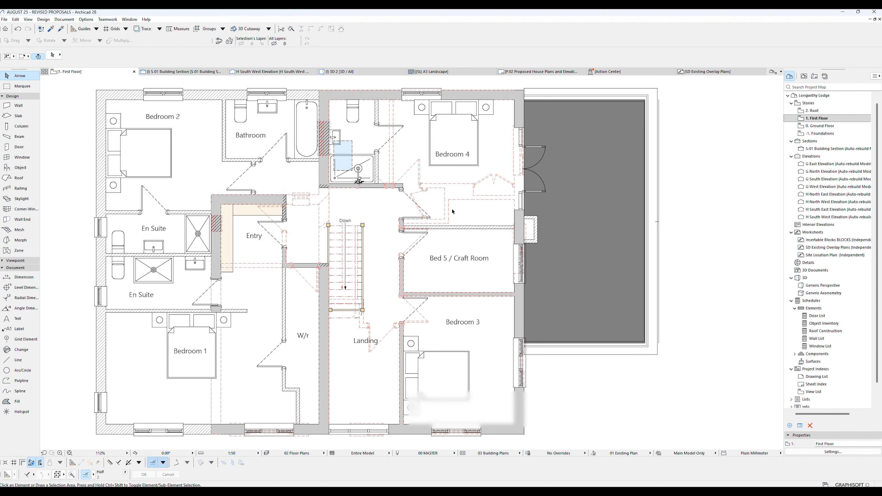
pyautogui.click(461, 199)
pyautogui.rightClick(461, 200)
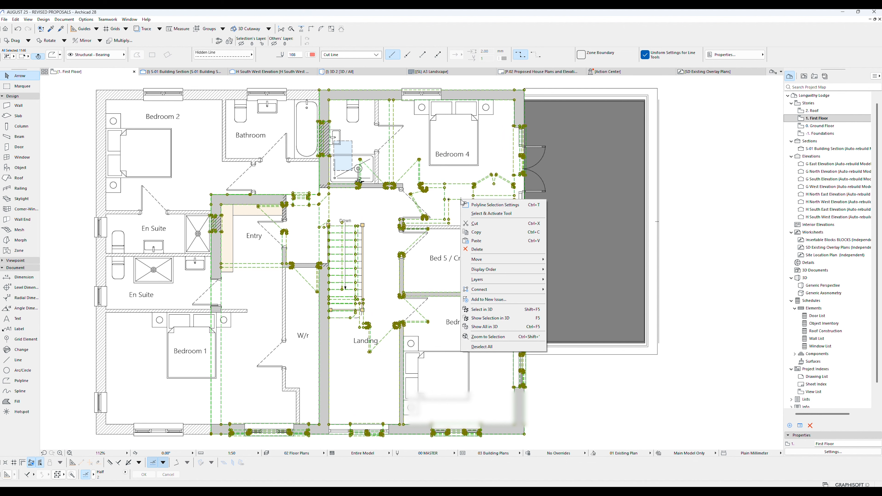
pyautogui.moveTo(492, 270)
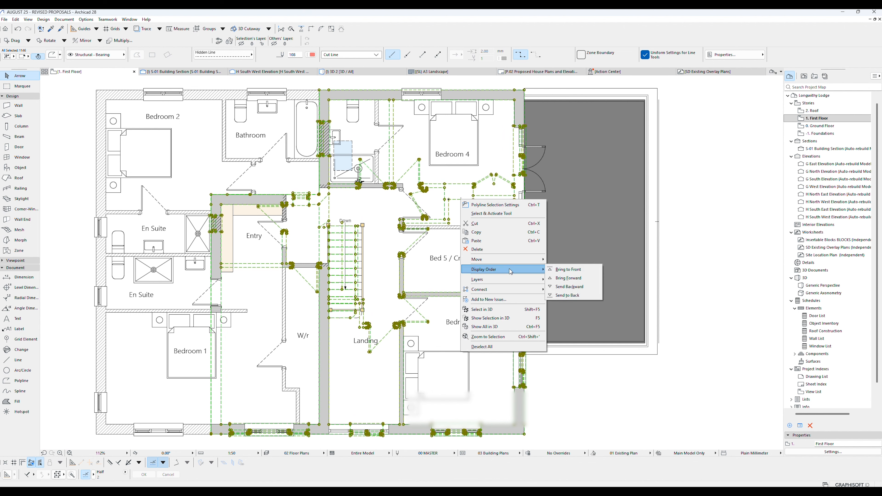
pyautogui.click(570, 295)
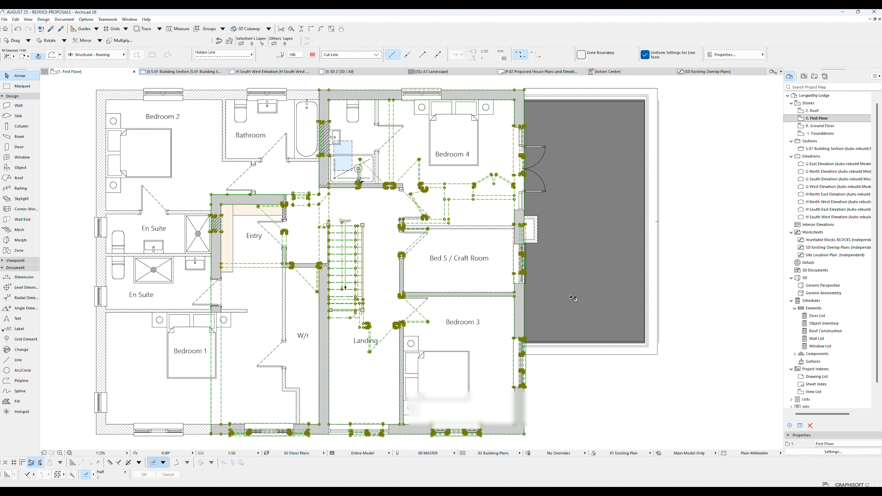
pyautogui.click(693, 293)
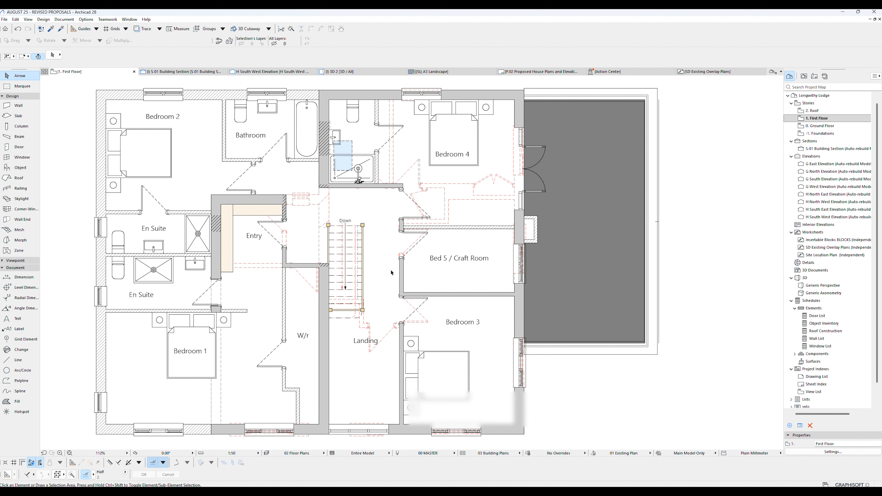
# - Open the P.02 Proposed House Plans and Elevations layout and examine the overlays on the floor plan drawings
pyautogui.click(814, 76)
pyautogui.click(818, 111)
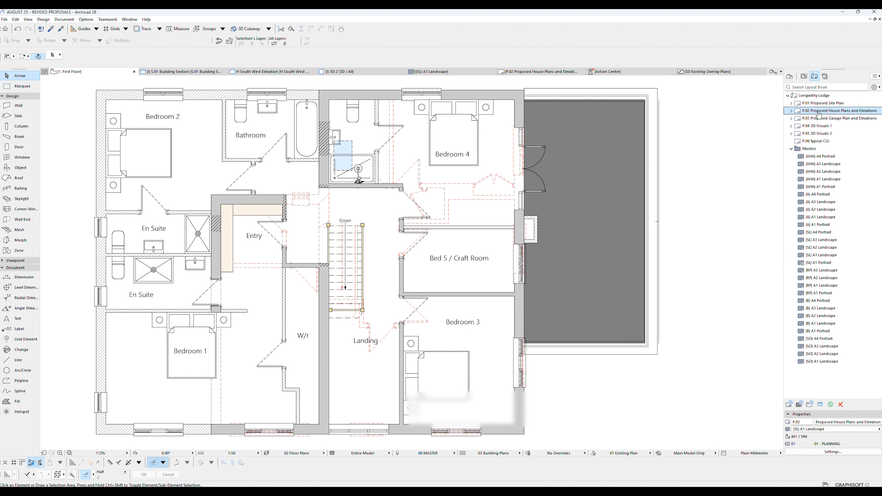
pyautogui.doubleClick(818, 112)
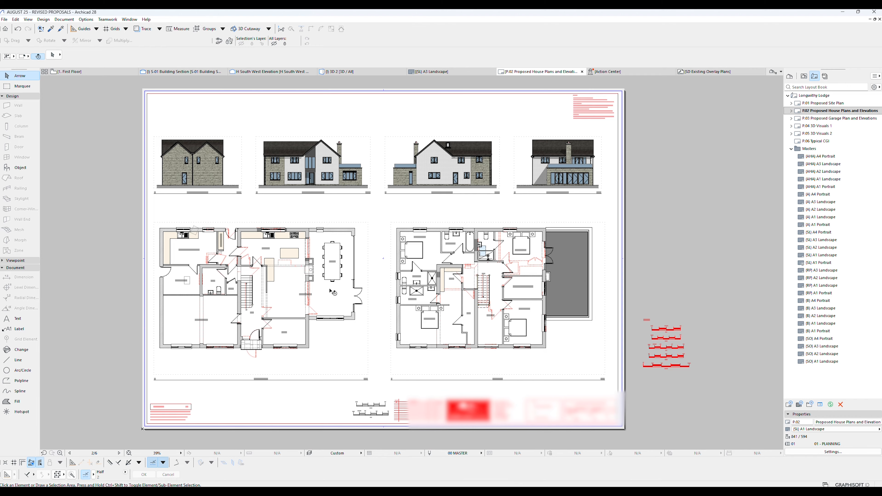
pyautogui.click(524, 289)
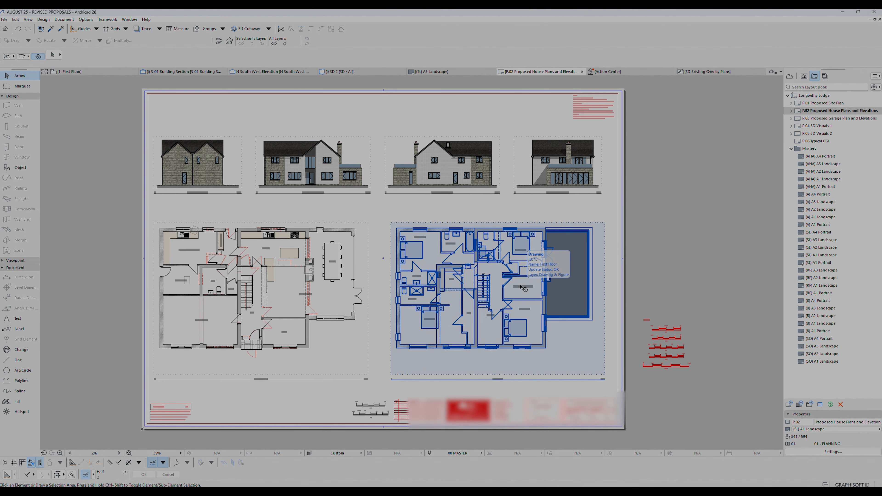